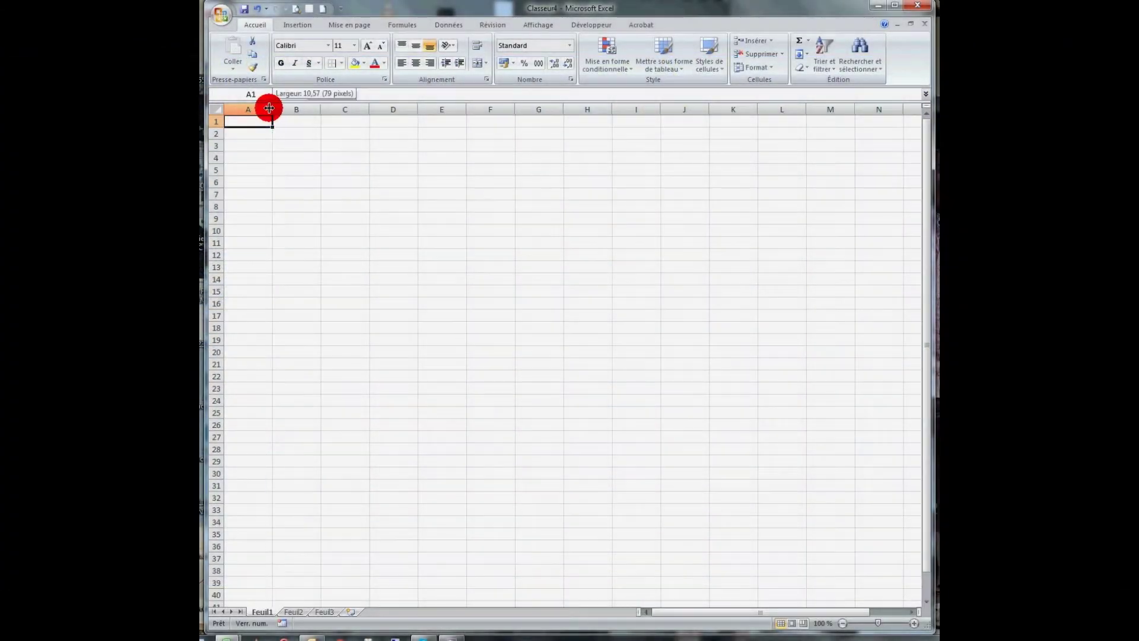
Narrow column A to a sliver about 1,29 (14 pixels) wide.
drag(271, 107, 232, 115)
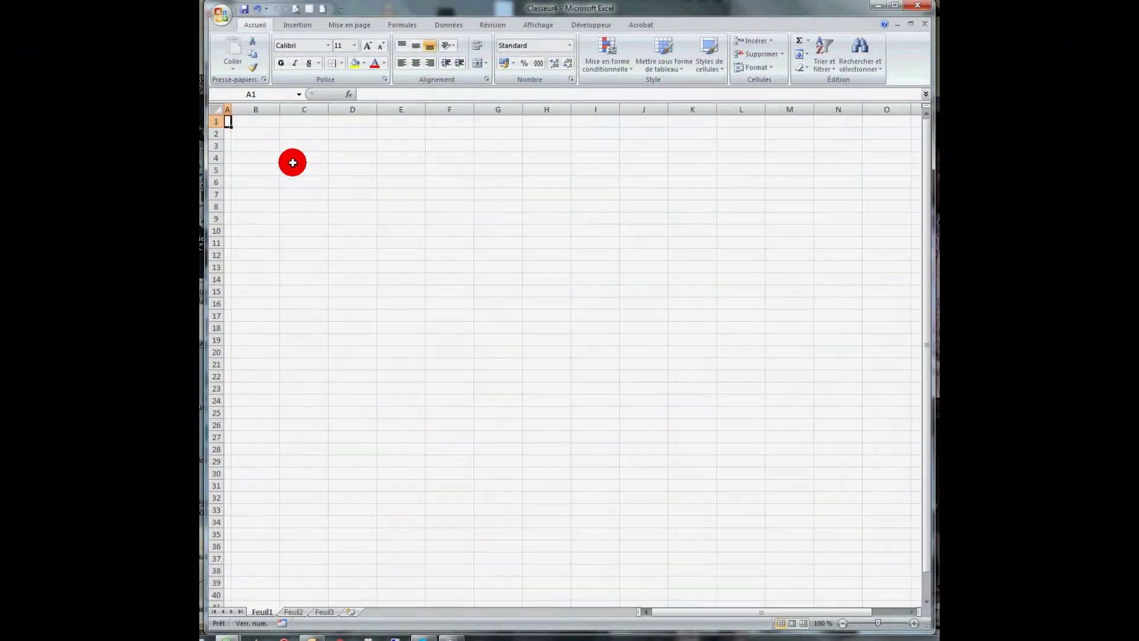
Make columns C and E 7-pixel spacers and narrow columns B through D.
click(312, 110)
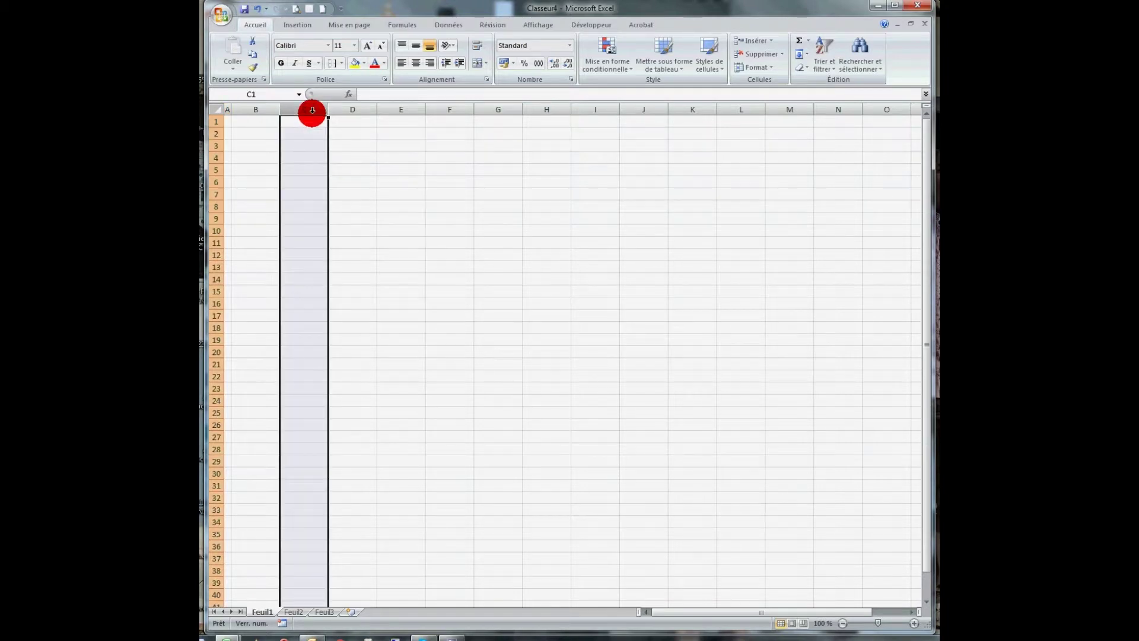
ctrl+click(408, 108)
drag(425, 113, 382, 114)
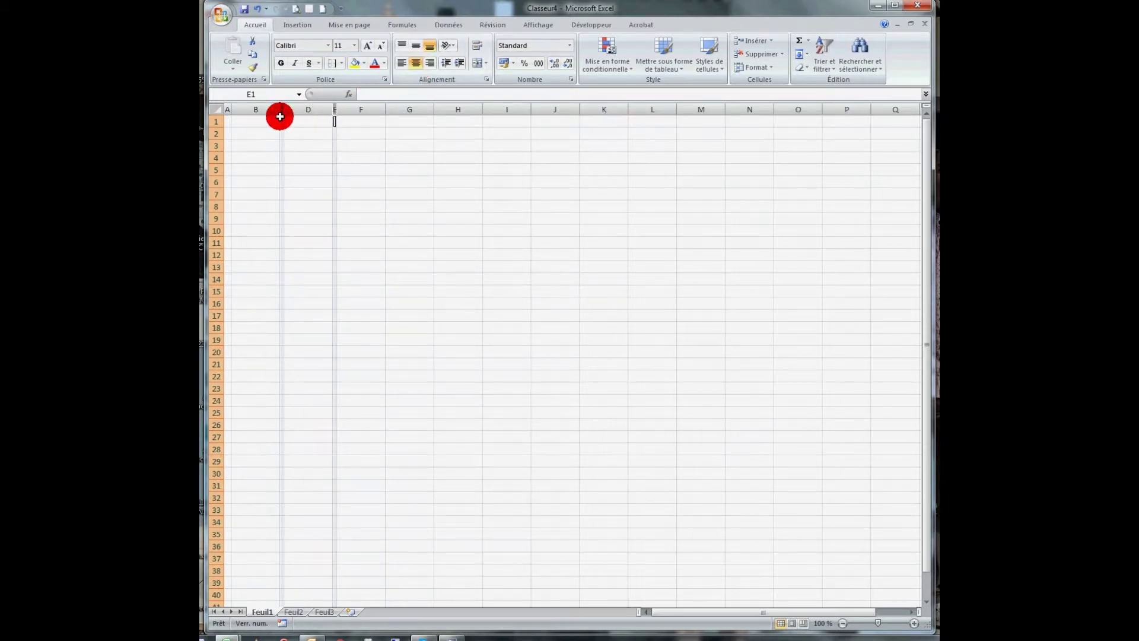
drag(265, 108, 309, 111)
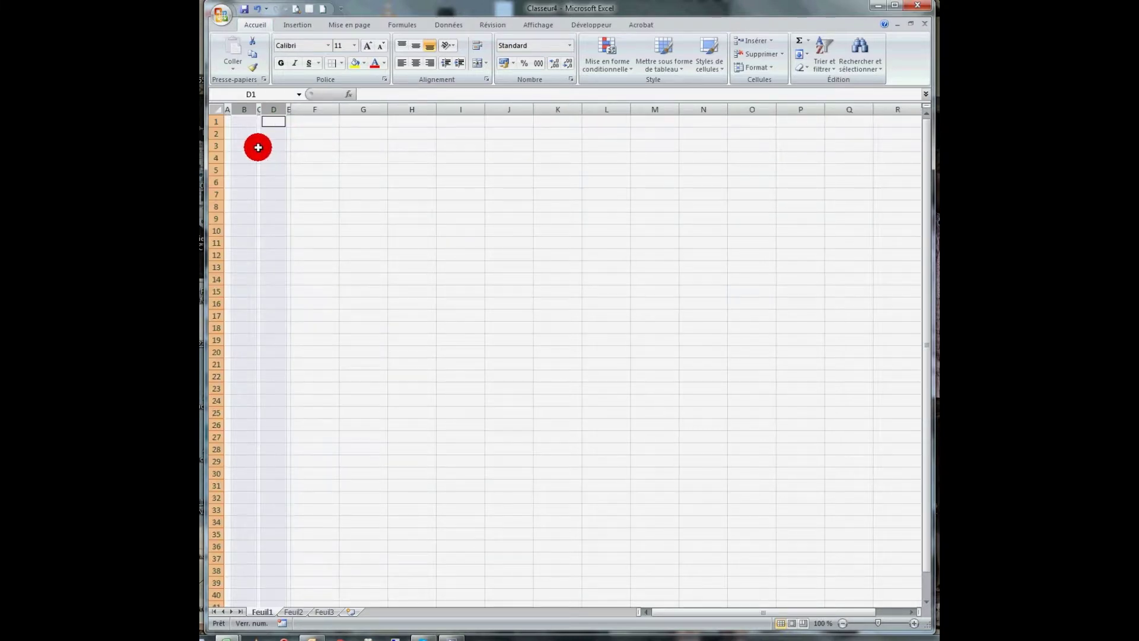
Fill cells C6:C9 with colons.
click(258, 184)
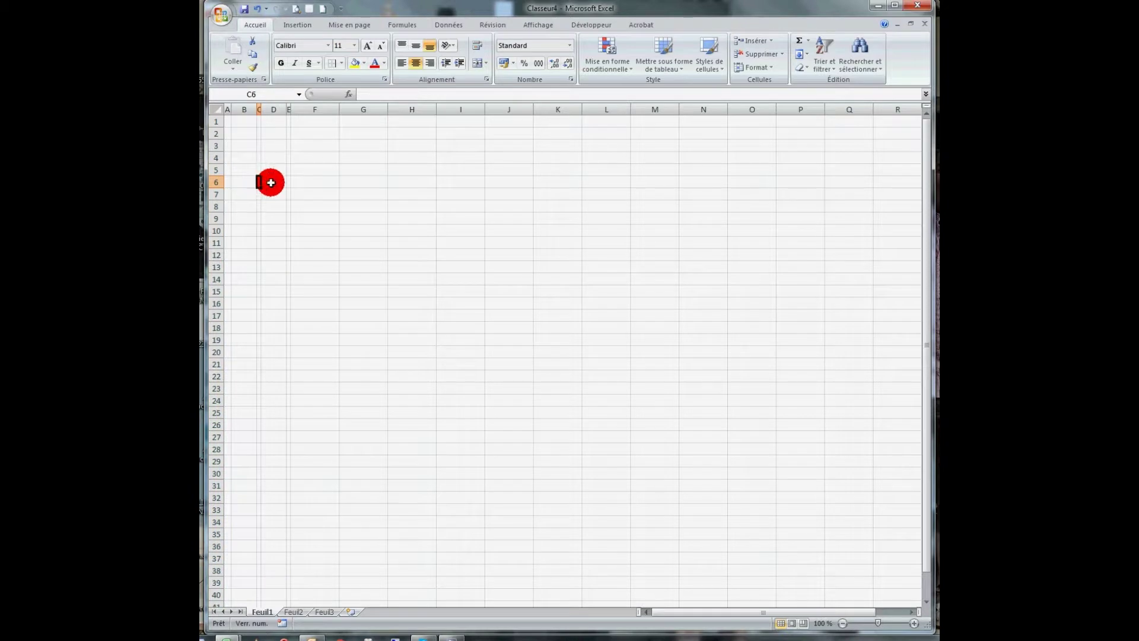
text(:)
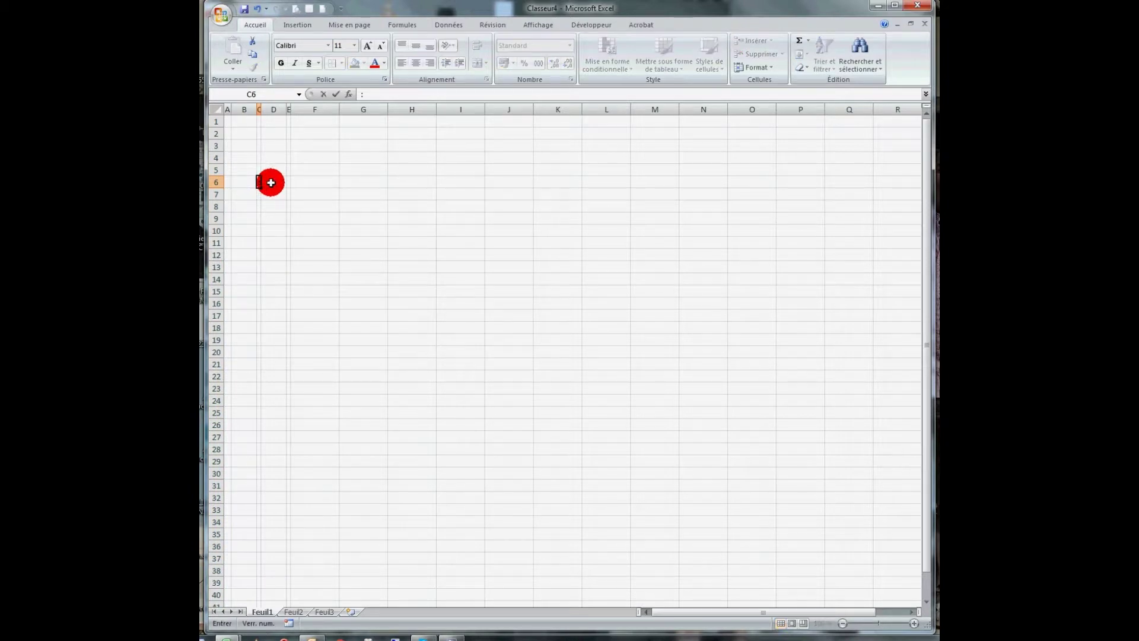
key(Return)
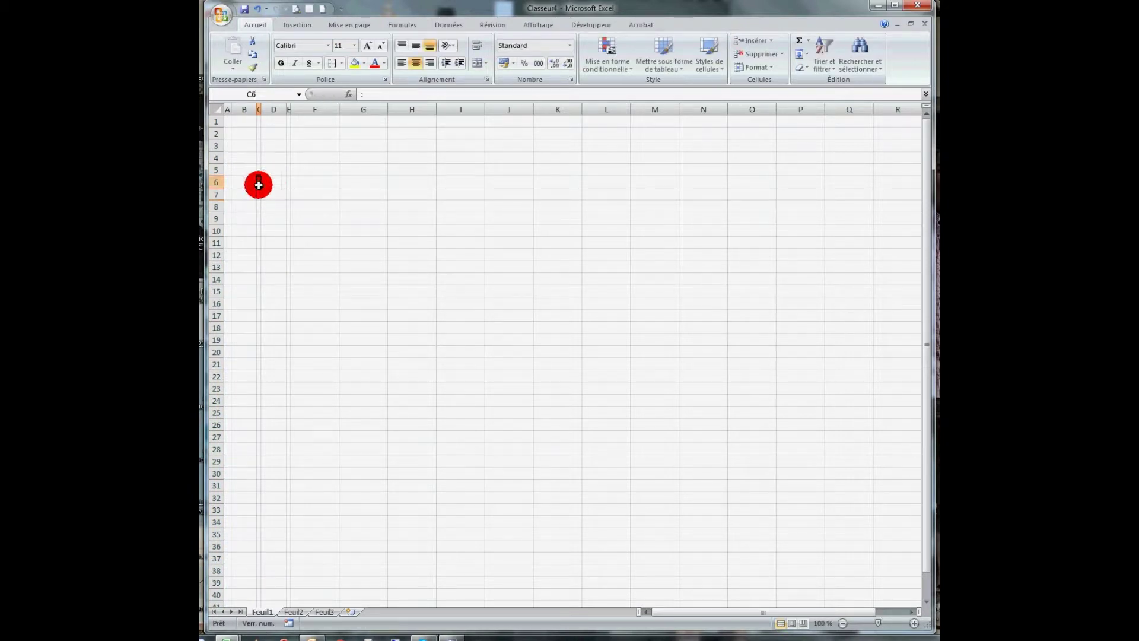
drag(261, 189, 262, 219)
Fill cells E6:E9 with bar marks.
click(289, 185)
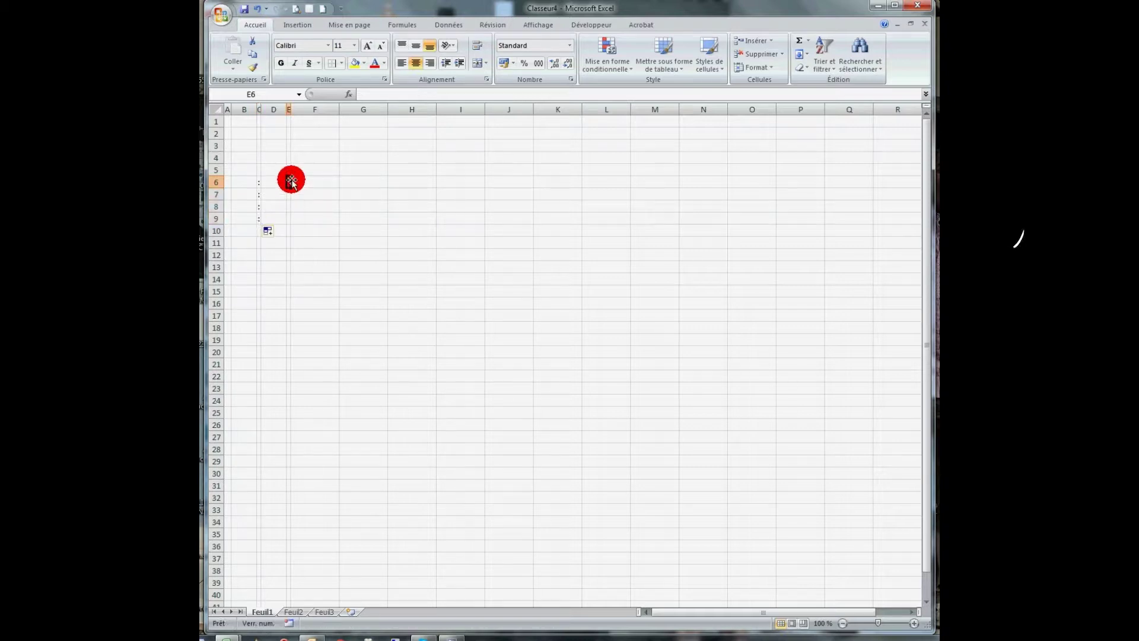
key(Return)
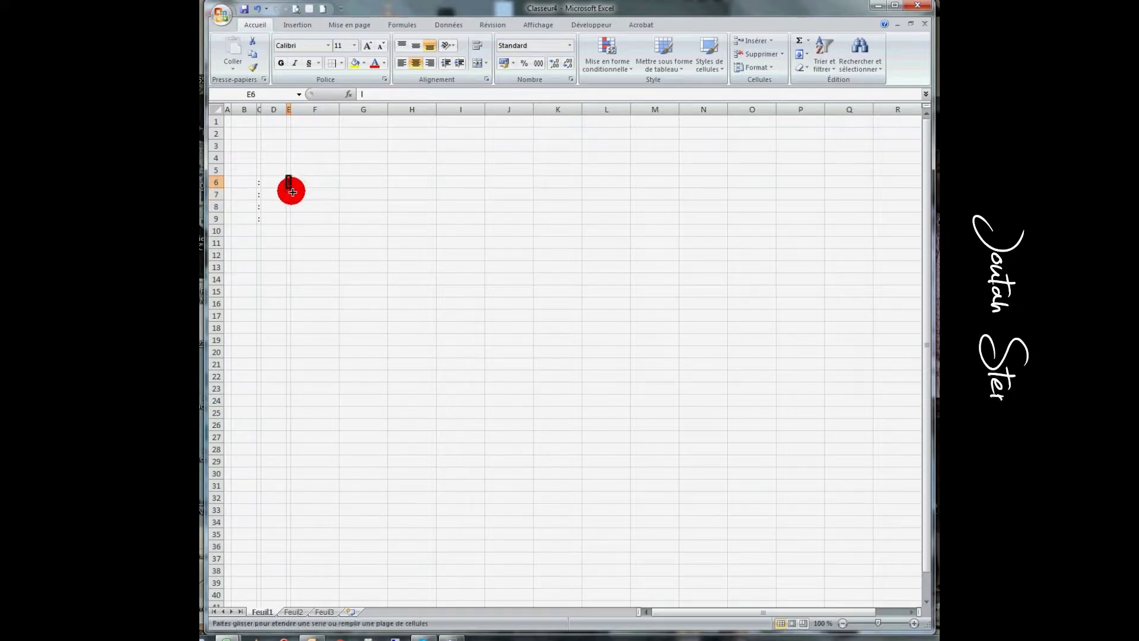
drag(286, 181, 295, 221)
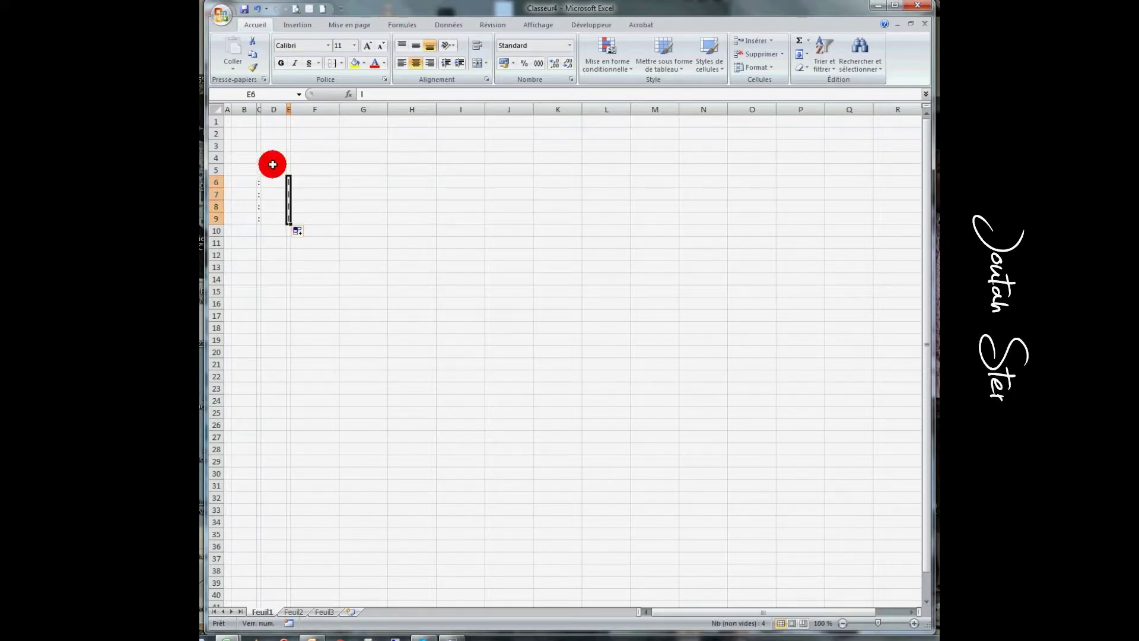
drag(244, 109, 271, 108)
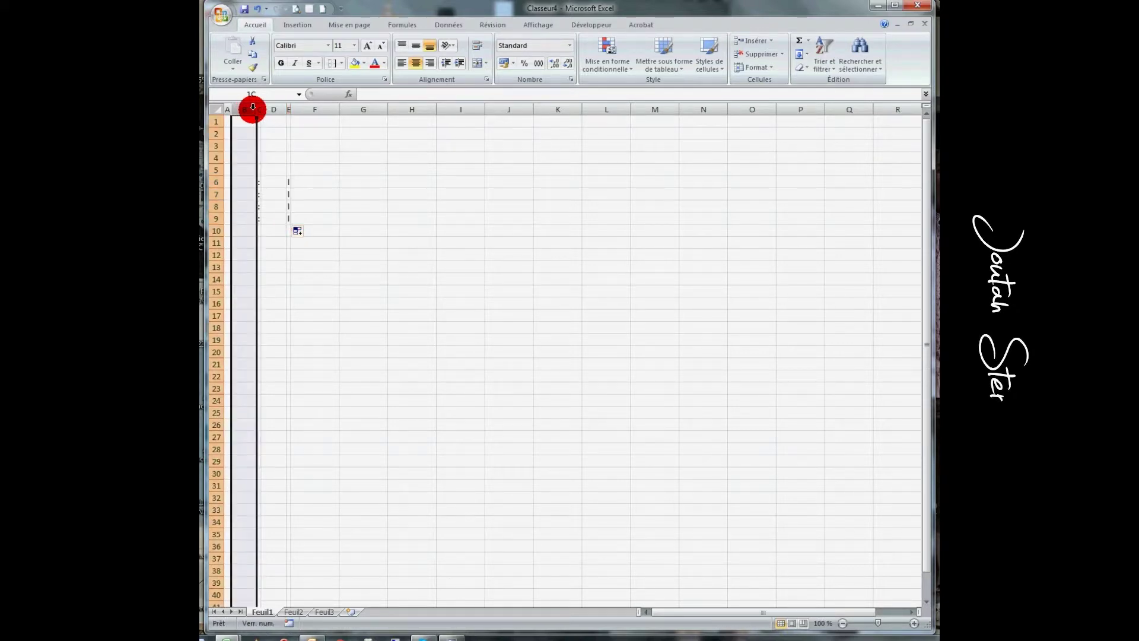
Copy columns B–D and paste them at column F, putting colons in G6:G9.
right_click(283, 115)
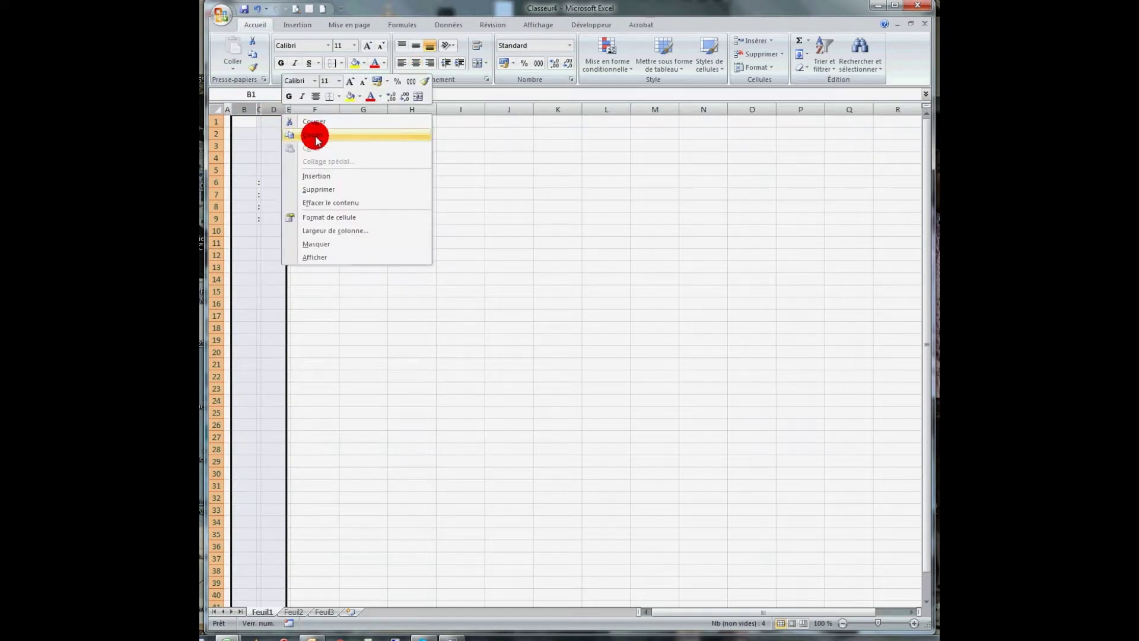
click(311, 131)
right_click(310, 110)
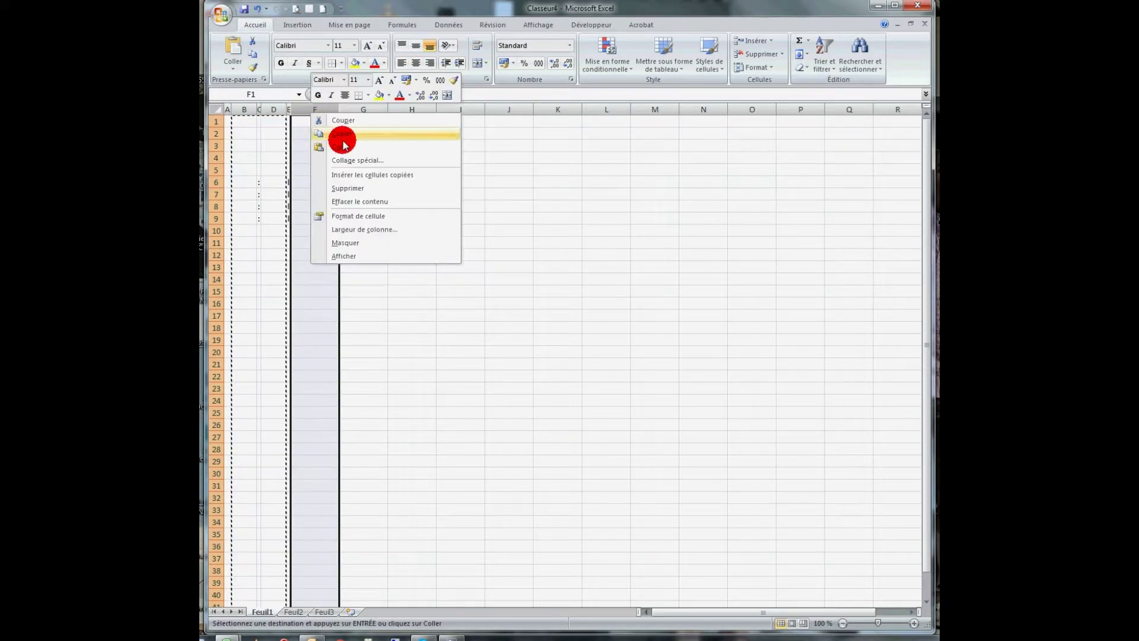
click(315, 145)
drag(307, 271, 312, 278)
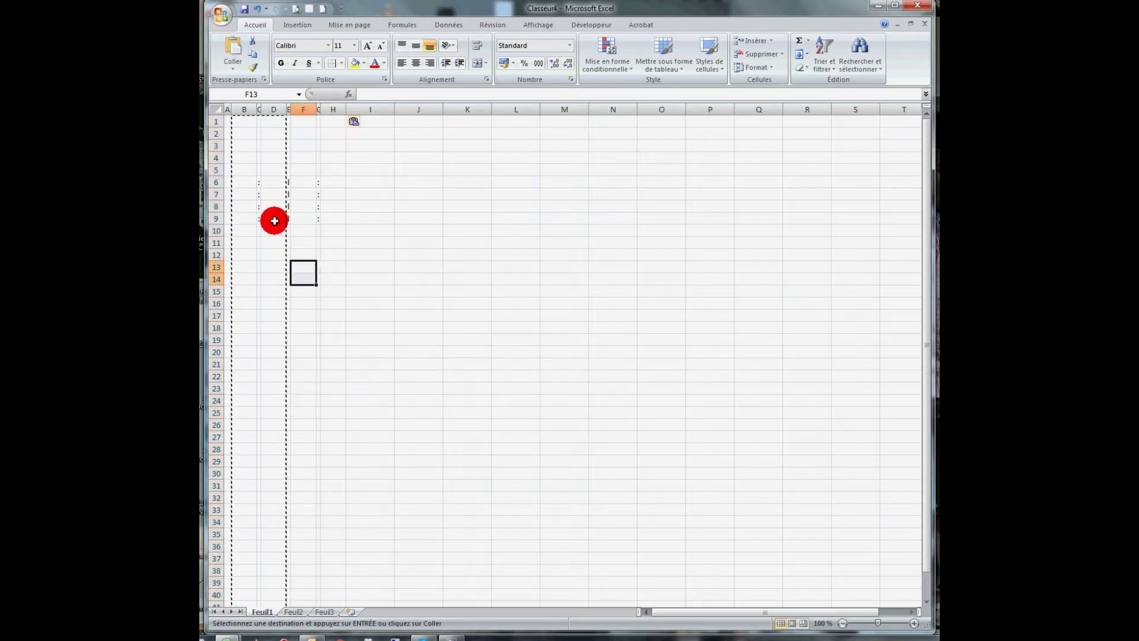
click(246, 183)
drag(245, 183, 246, 218)
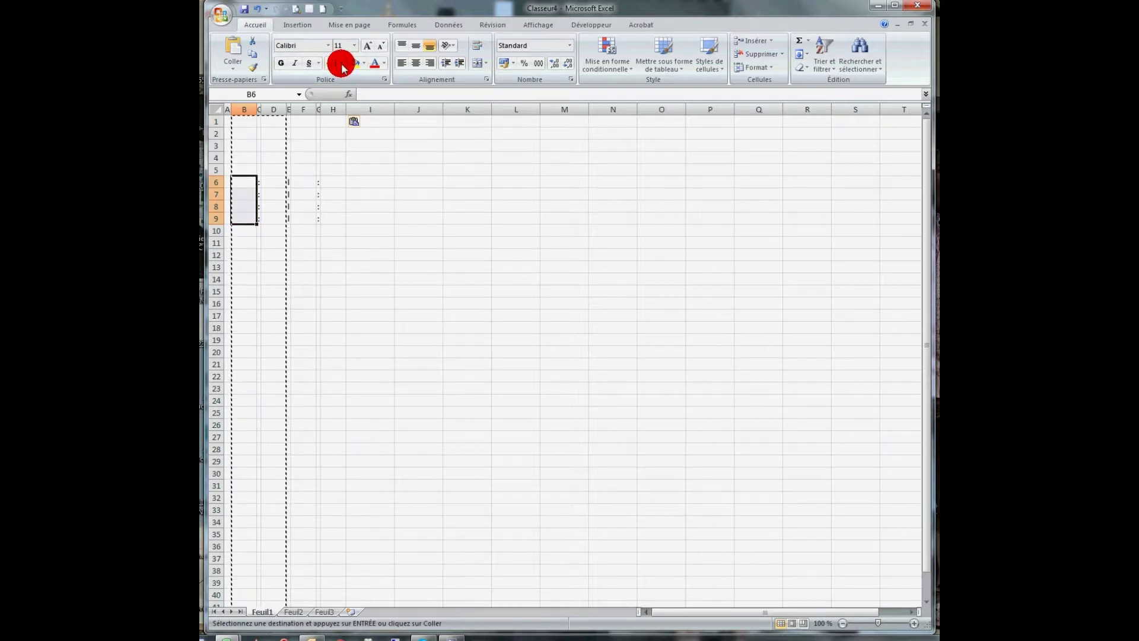
Give B6:B9 a left border and H6:H9 a right border.
click(341, 63)
click(354, 118)
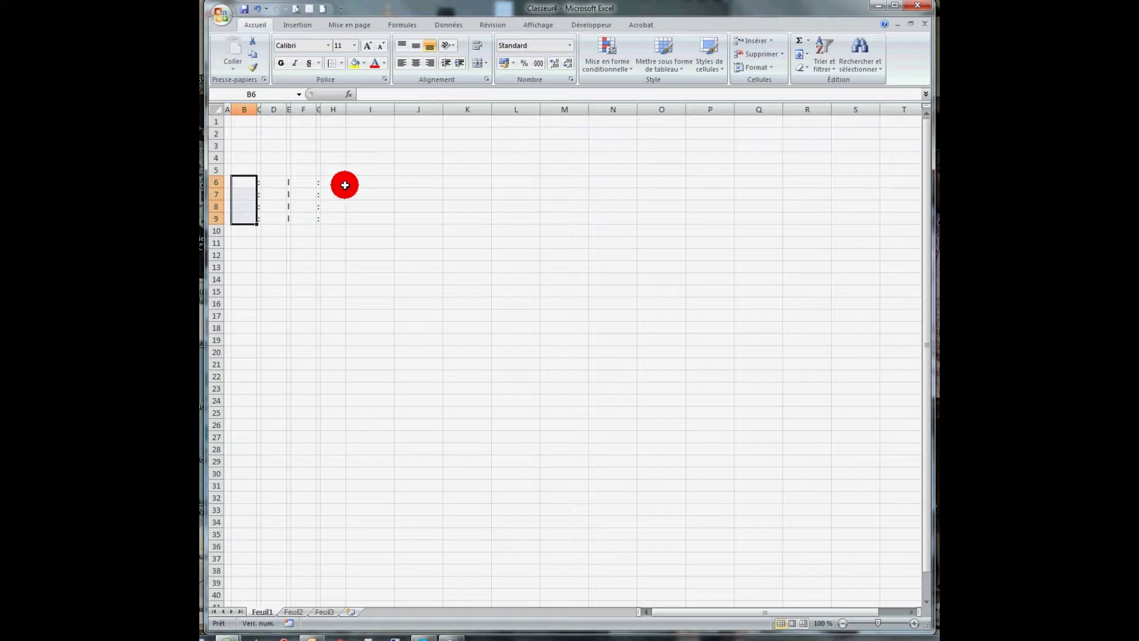
drag(339, 184, 340, 217)
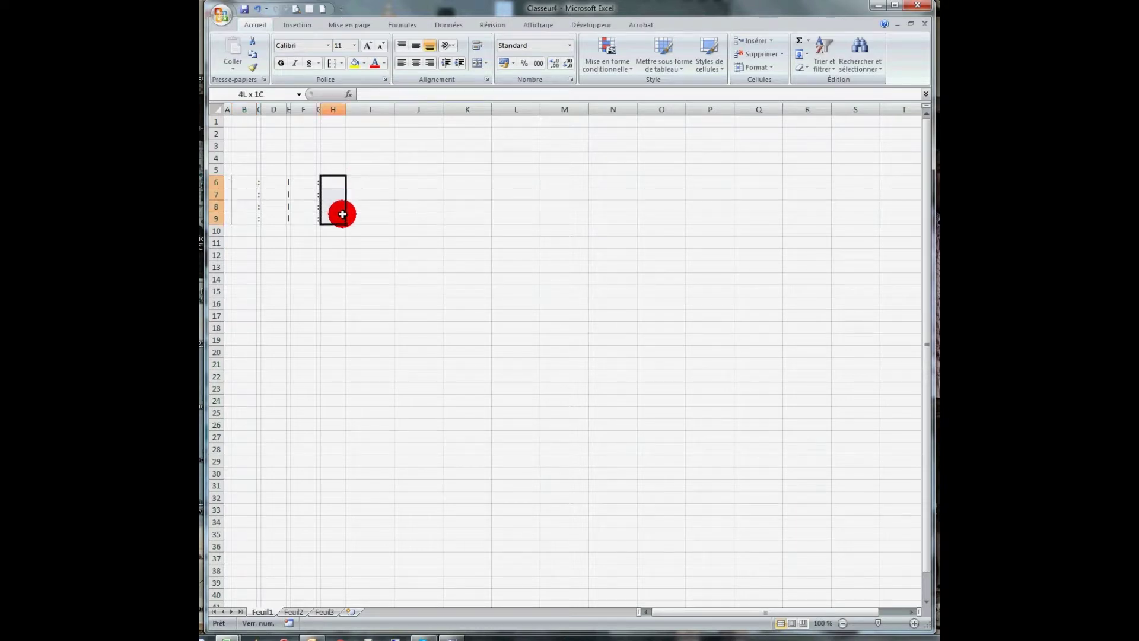
click(342, 63)
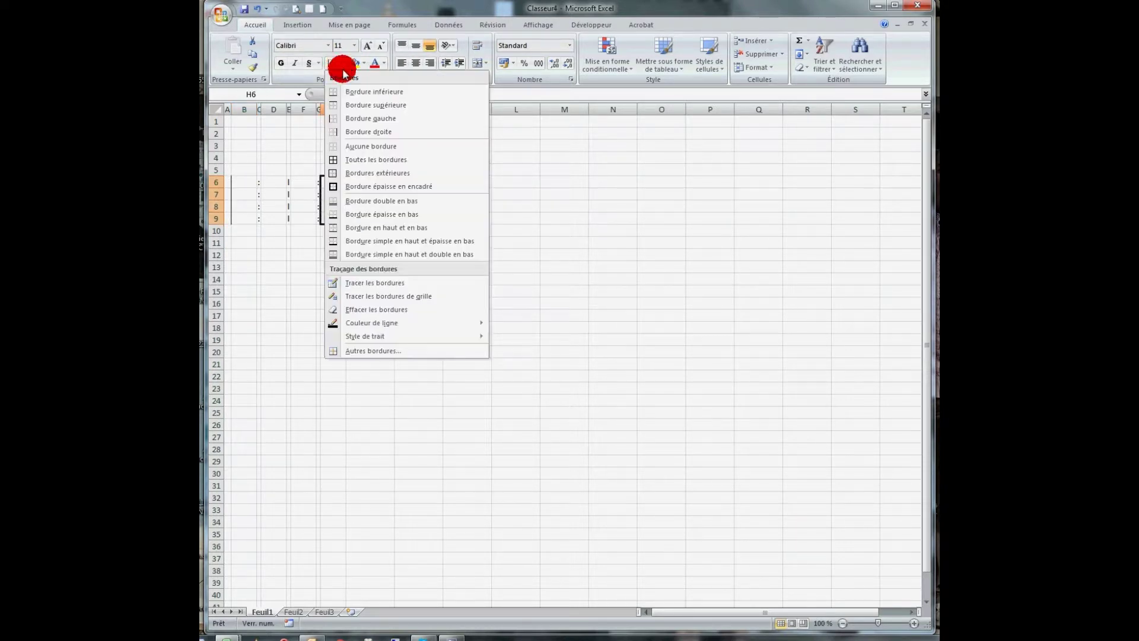
click(354, 132)
click(301, 306)
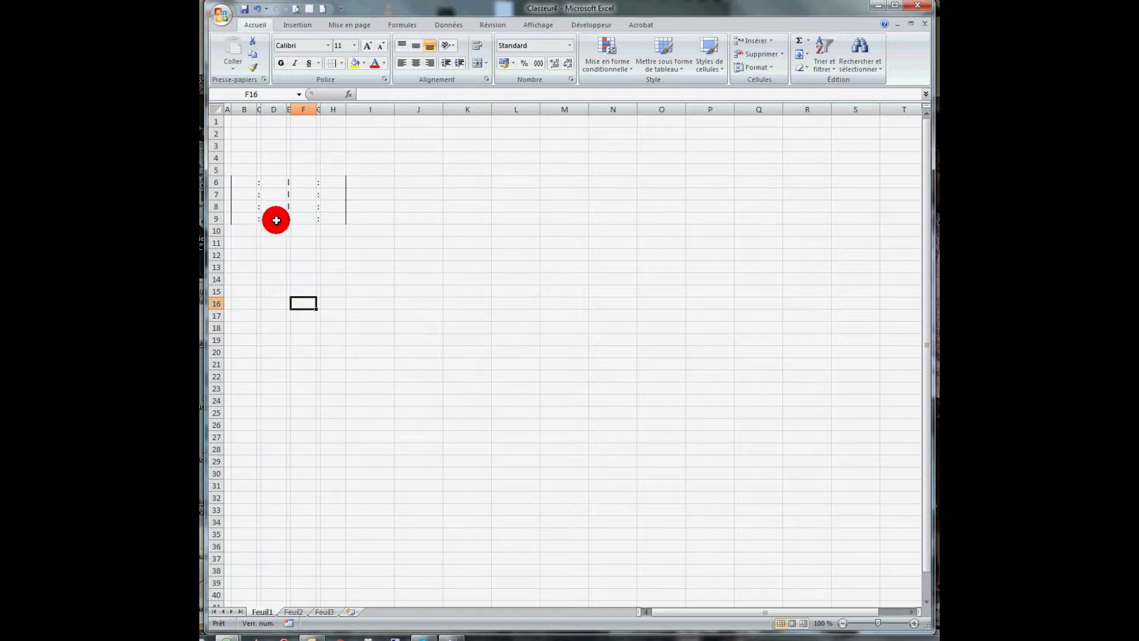
drag(244, 109, 339, 109)
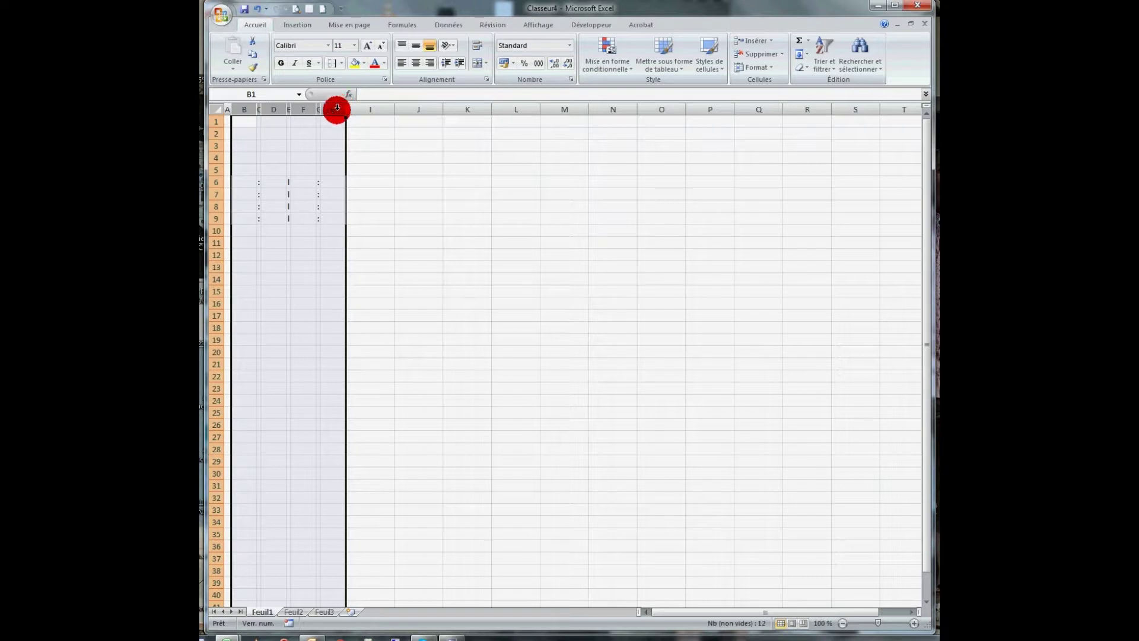
Center columns B–H and paste a copy of the block into columns I–O.
click(415, 63)
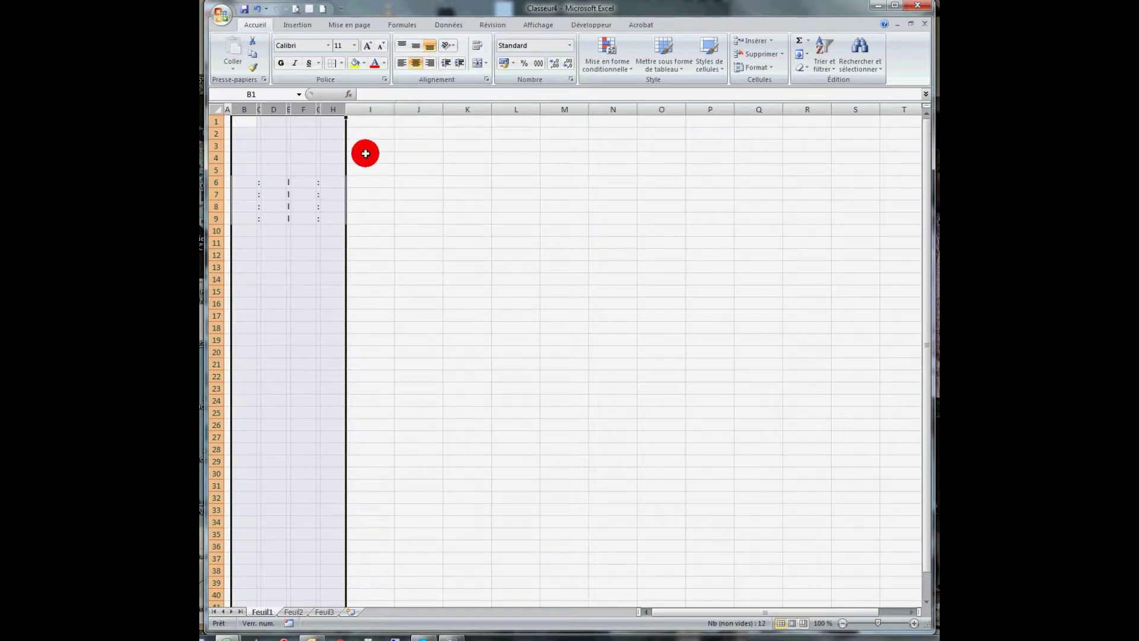
right_click(330, 106)
click(368, 127)
click(365, 110)
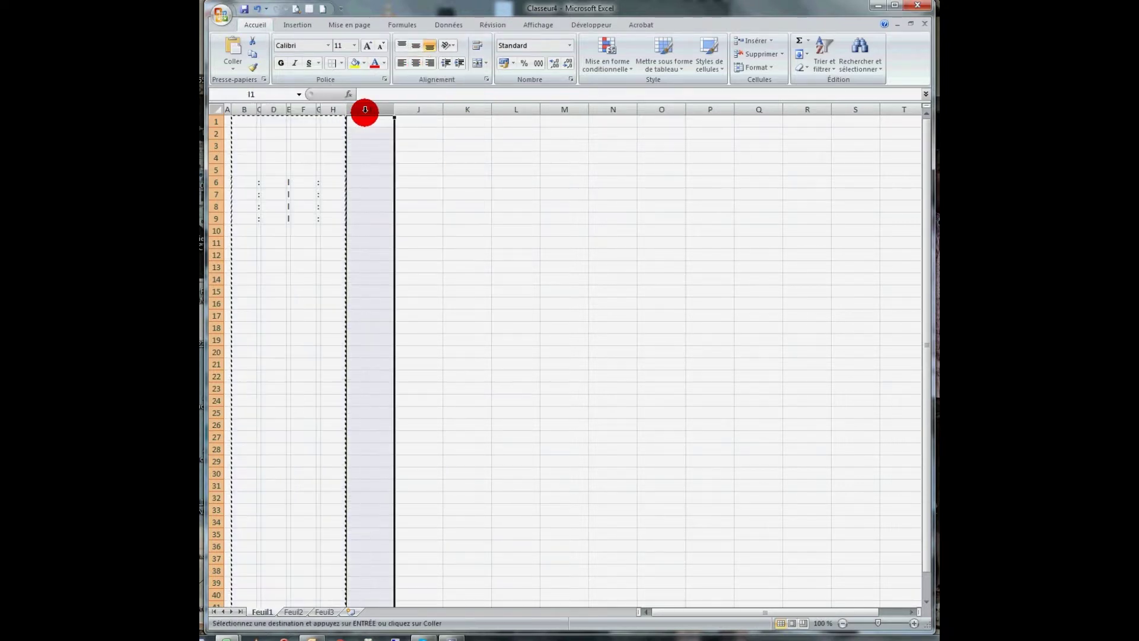
right_click(365, 109)
click(394, 144)
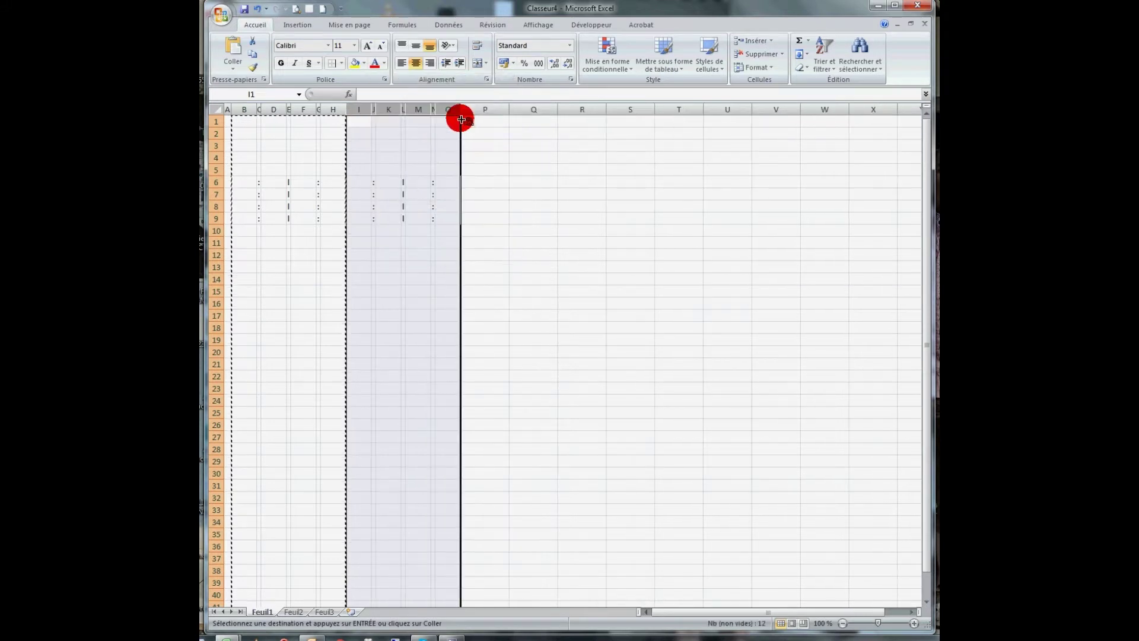
Paste the block again into columns P–V and W–AC.
click(475, 109)
right_click(475, 109)
click(509, 144)
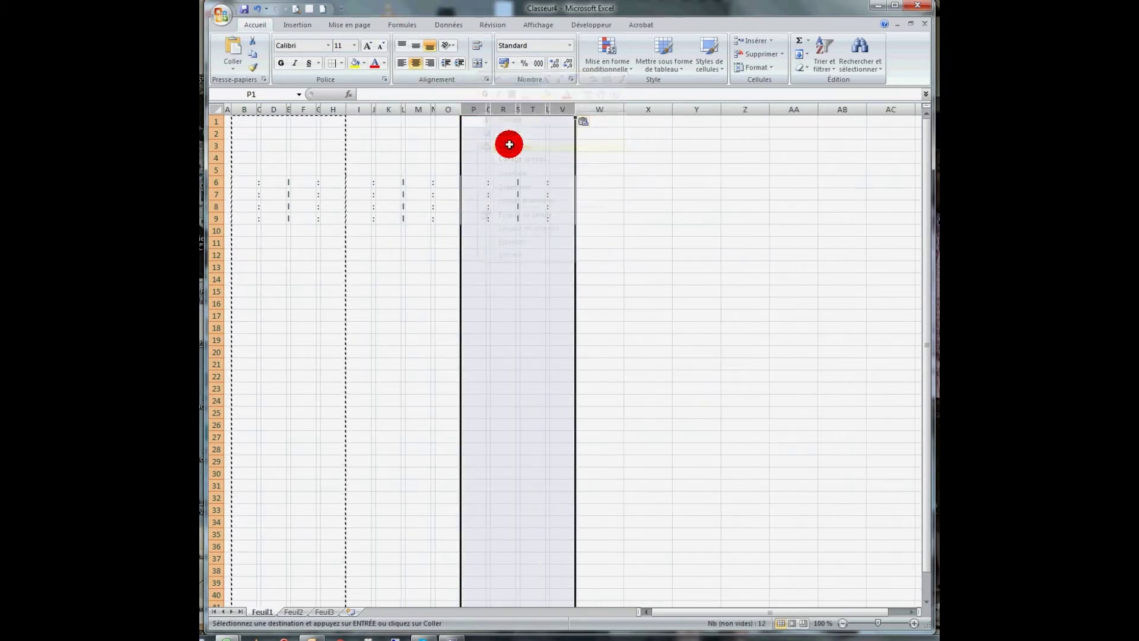
click(600, 109)
right_click(600, 109)
click(633, 148)
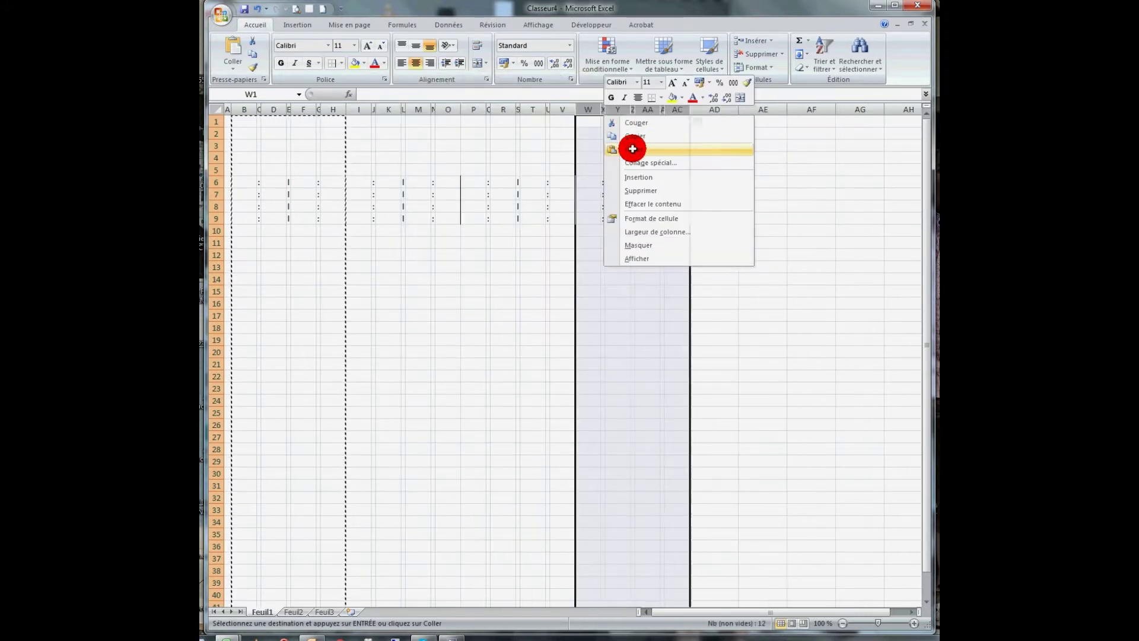
click(447, 254)
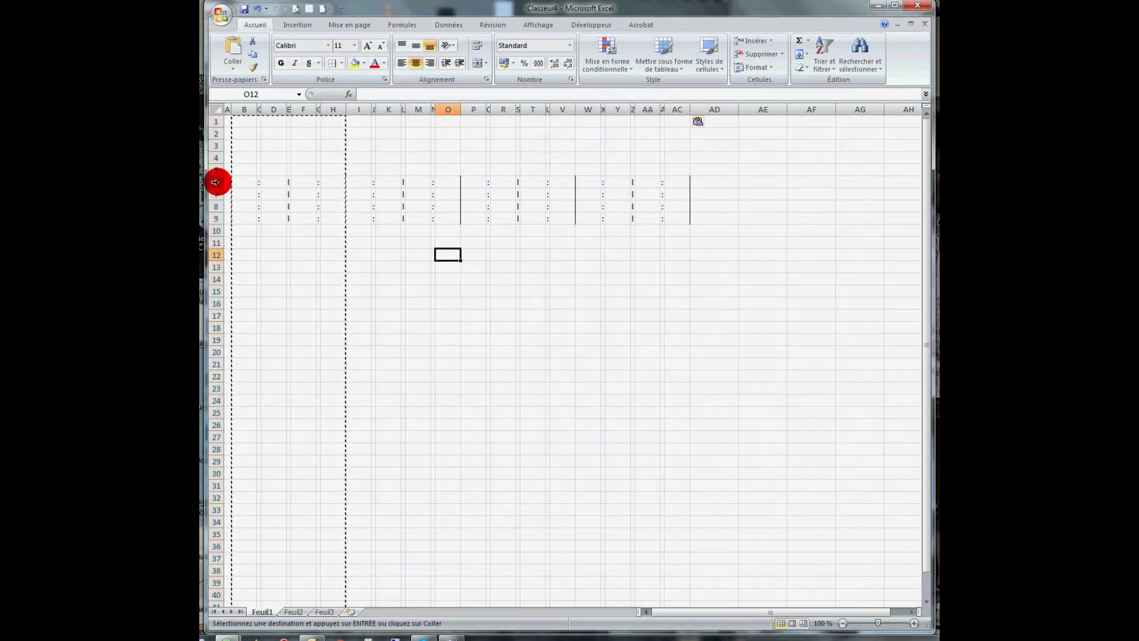
drag(216, 182, 216, 218)
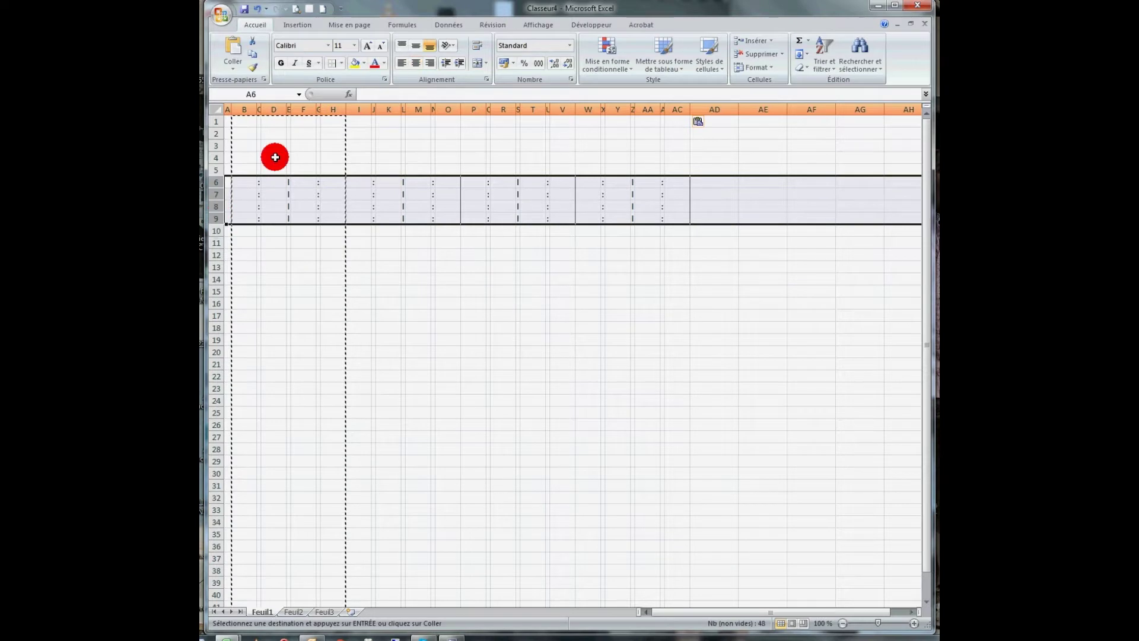
Set the note rows 6–9 in the Seagull Md BT font.
click(328, 50)
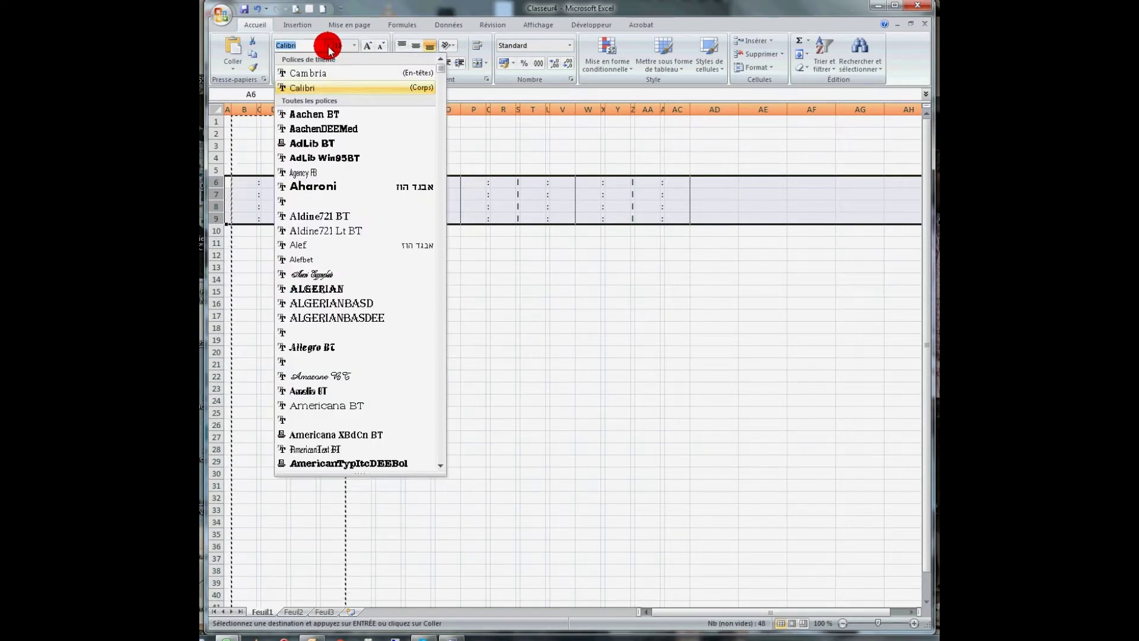
text(se)
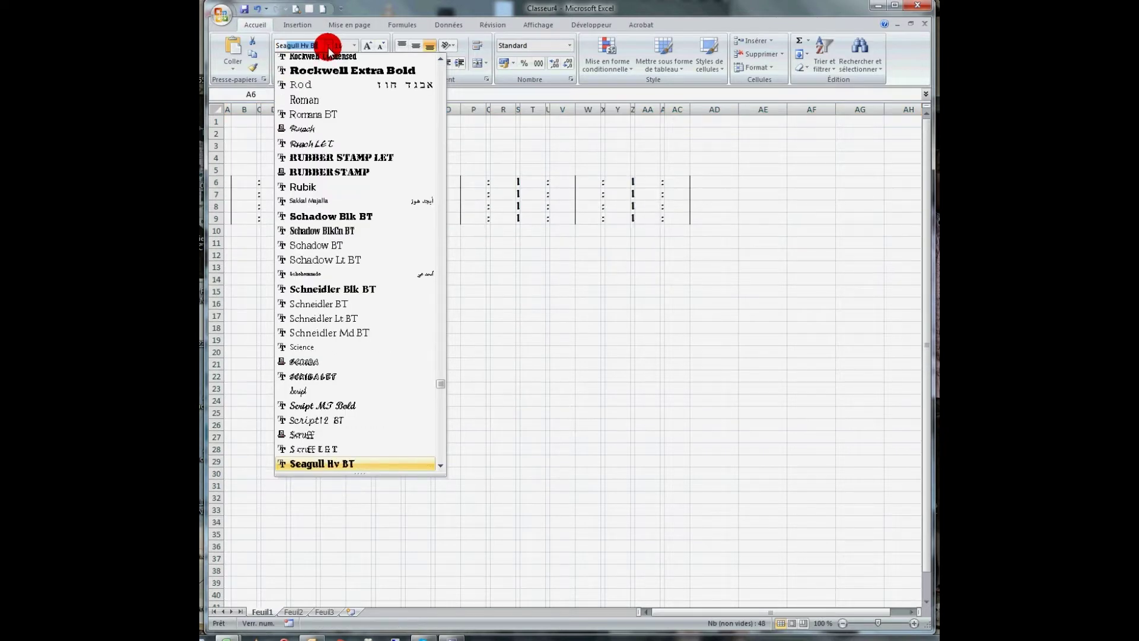
scroll(318, 427, down, 1)
scroll(318, 410, down, 1)
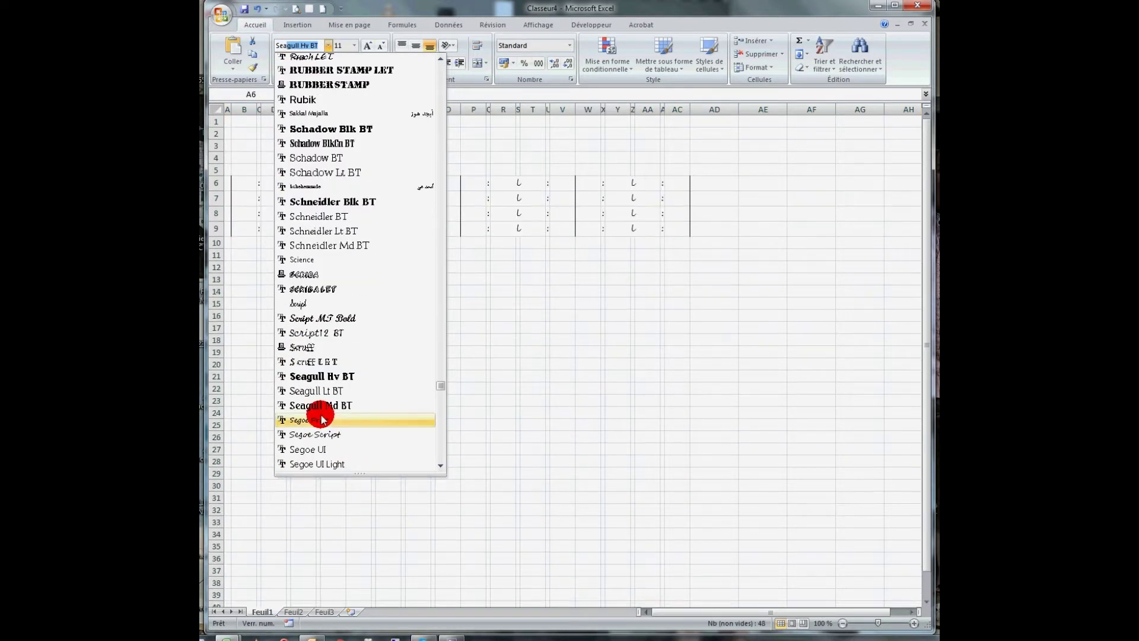
click(319, 407)
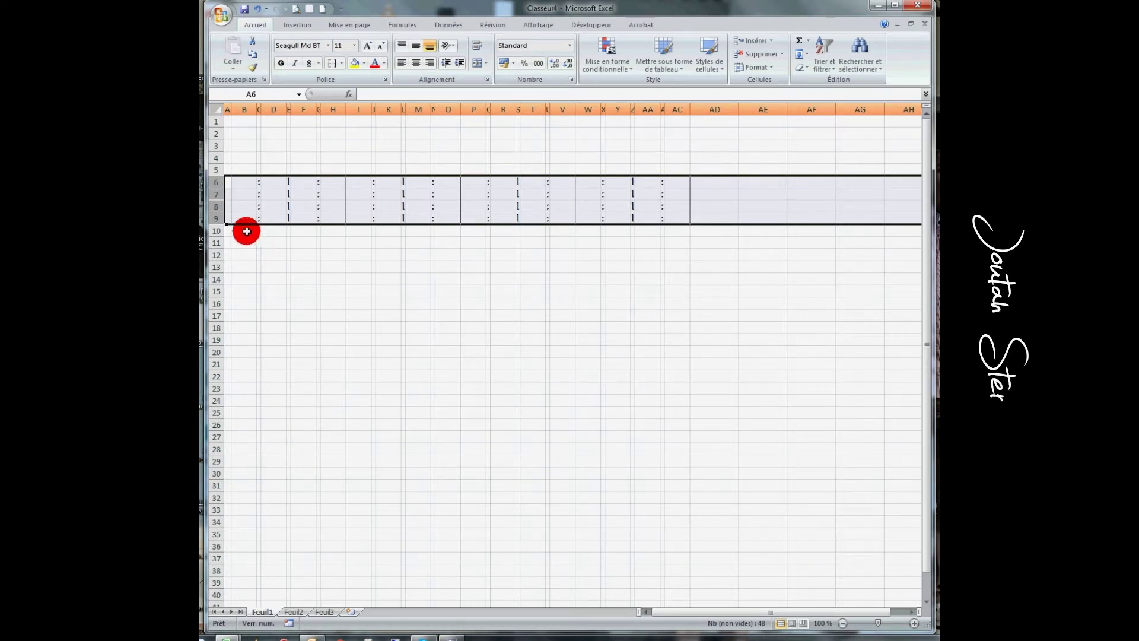
Apply the BibleScrT font to the lyric rows 10–12.
drag(217, 232, 218, 253)
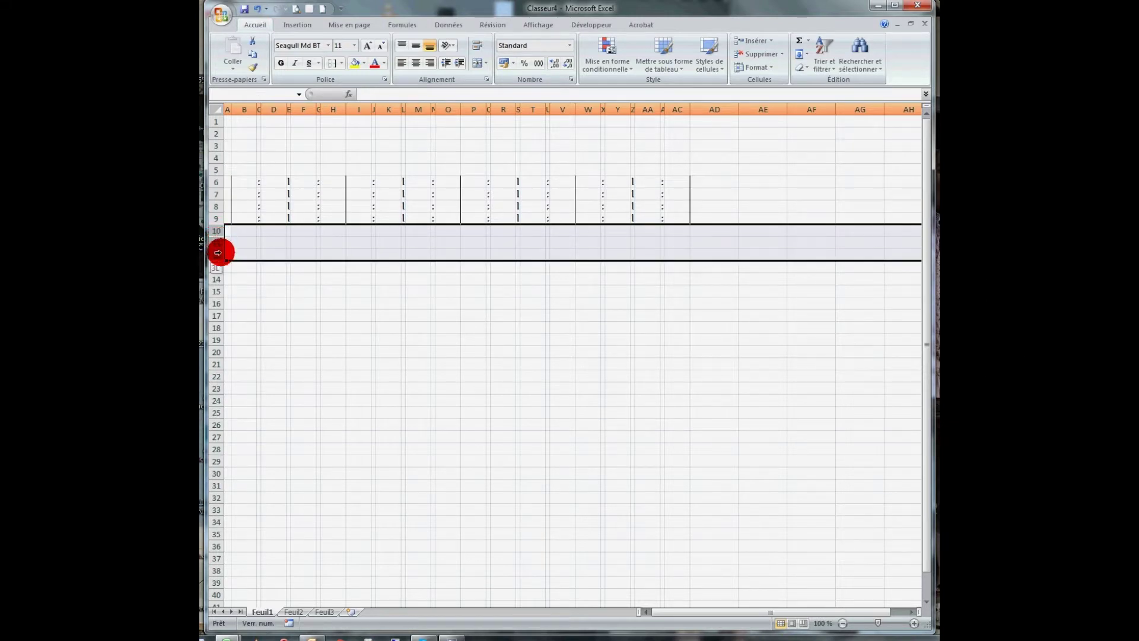
click(328, 46)
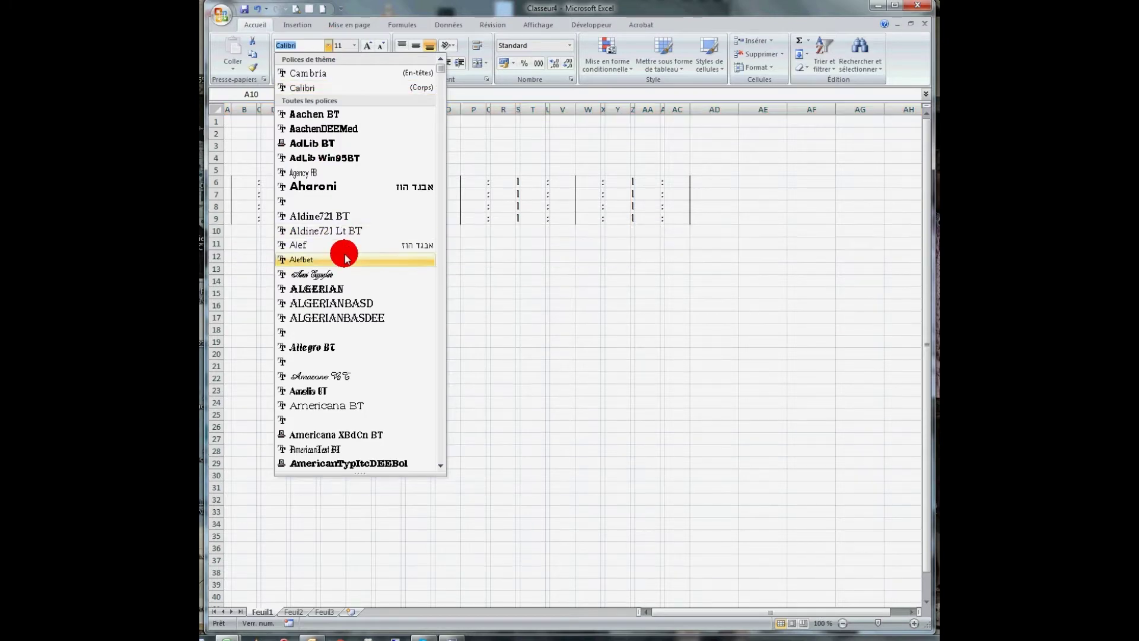
scroll(339, 247, down, 5)
scroll(323, 153, down, 10)
scroll(312, 138, down, 5)
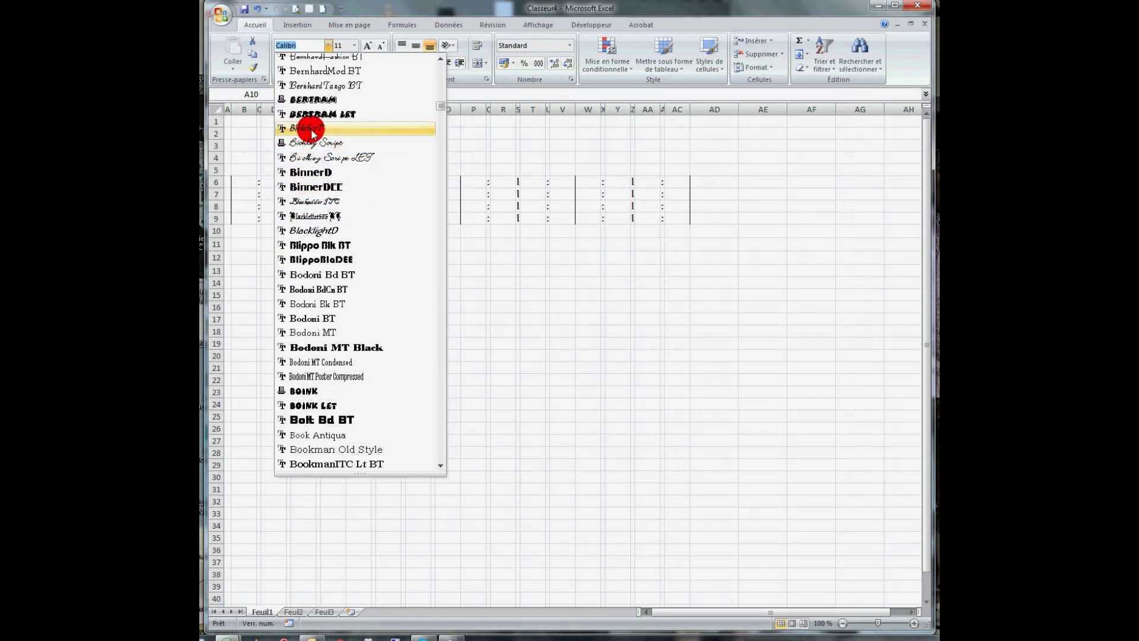
click(313, 129)
click(329, 258)
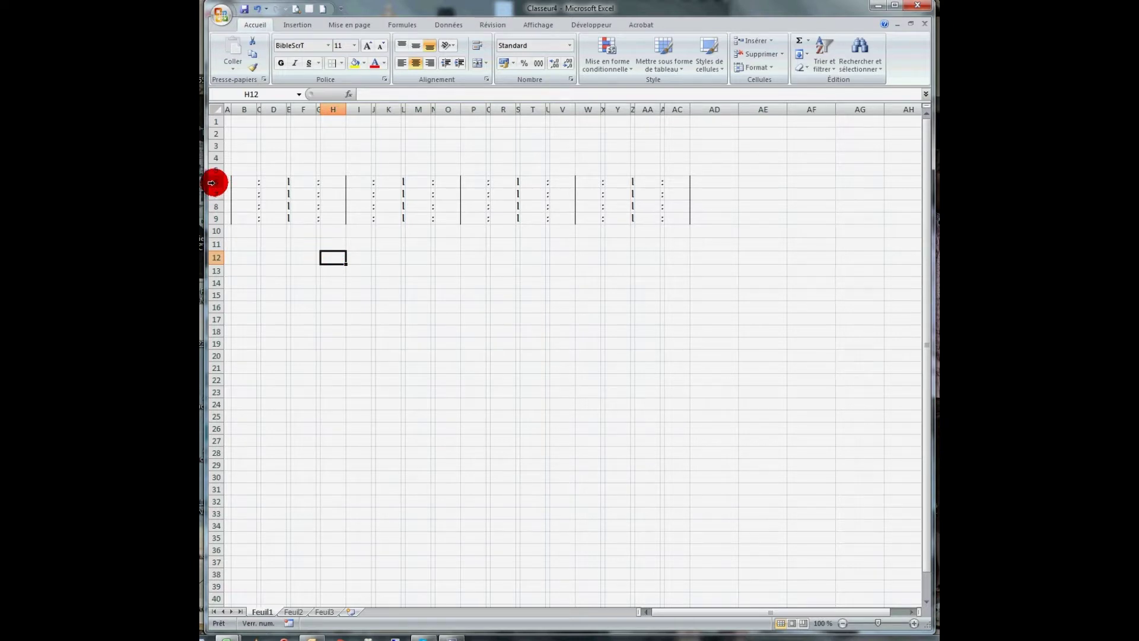
Copy rows 6–13 and paste them at rows 15, 23 and 31.
drag(211, 183, 214, 272)
right_click(214, 272)
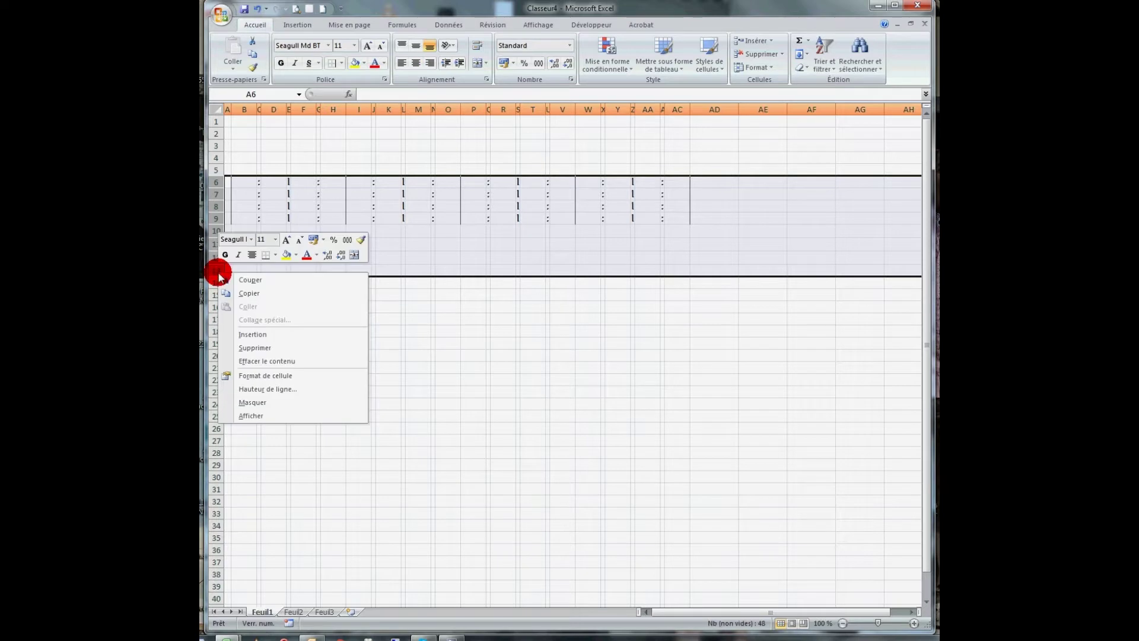
click(247, 290)
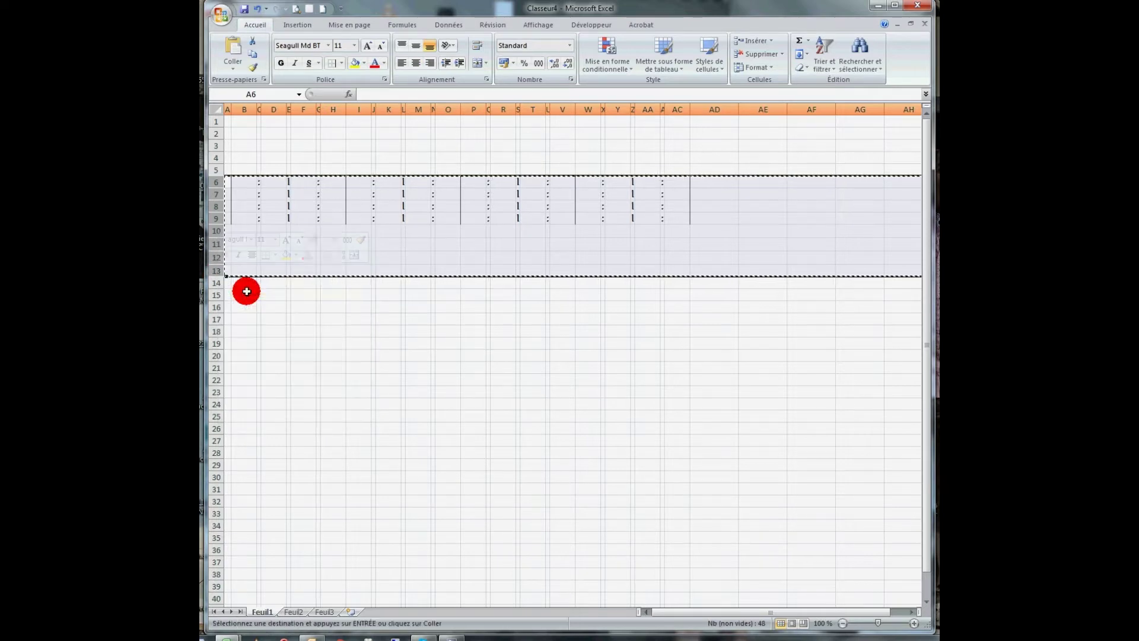
click(215, 297)
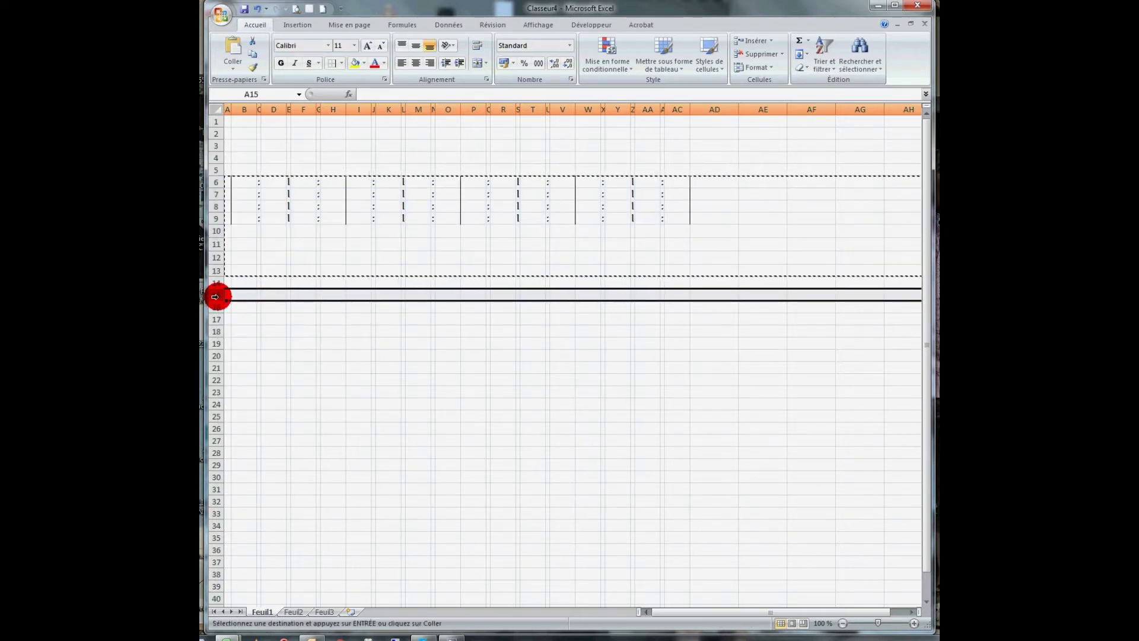
right_click(214, 296)
click(254, 329)
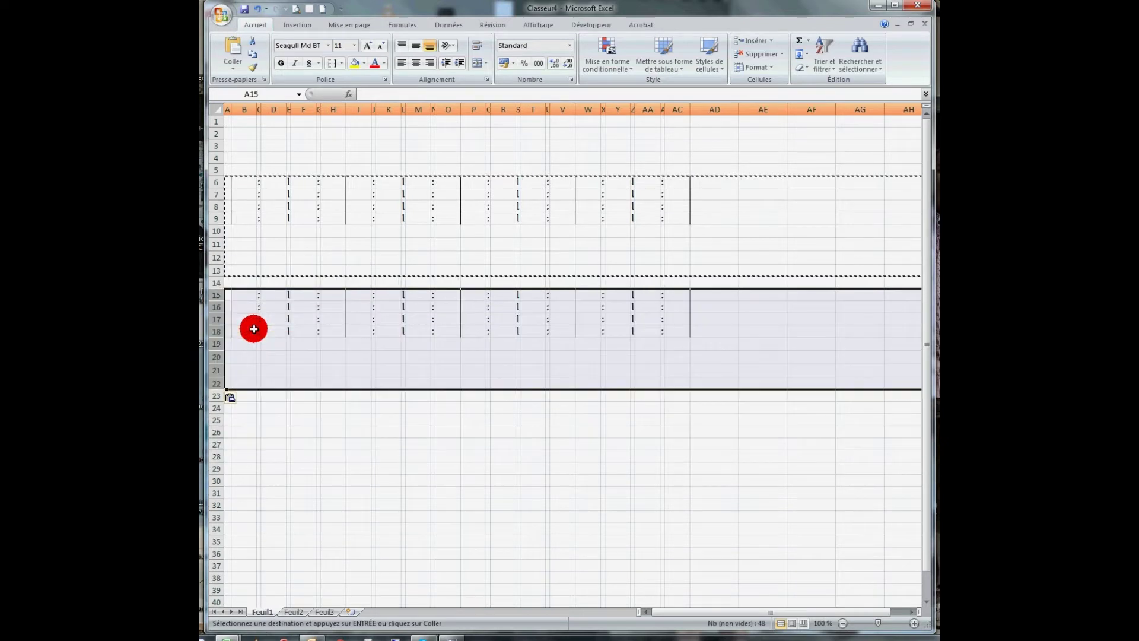
right_click(215, 396)
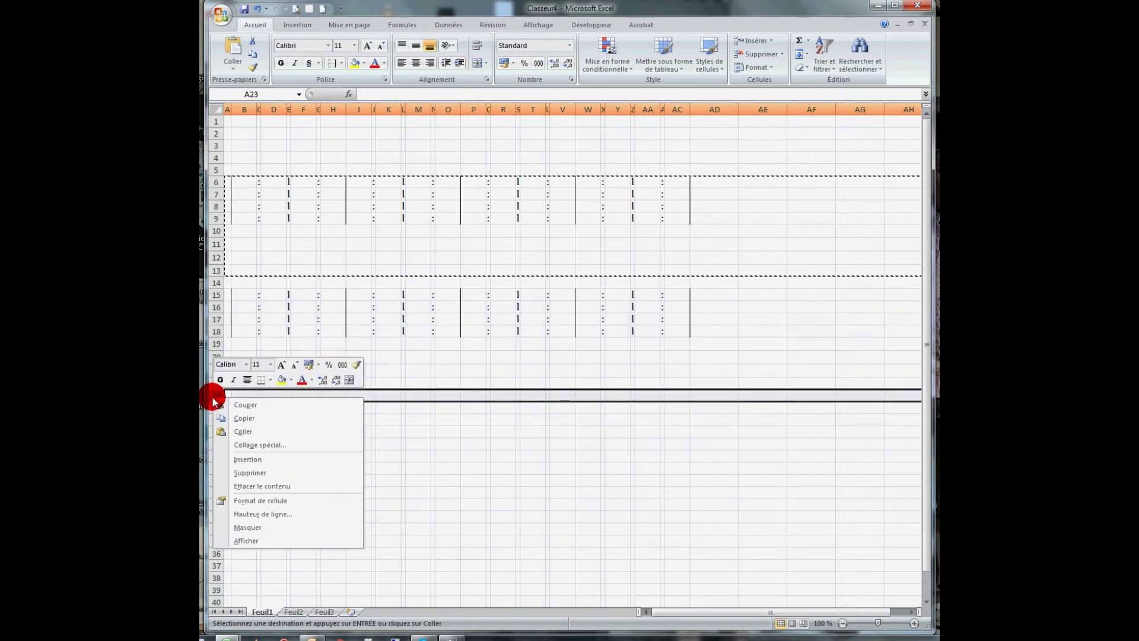
click(242, 431)
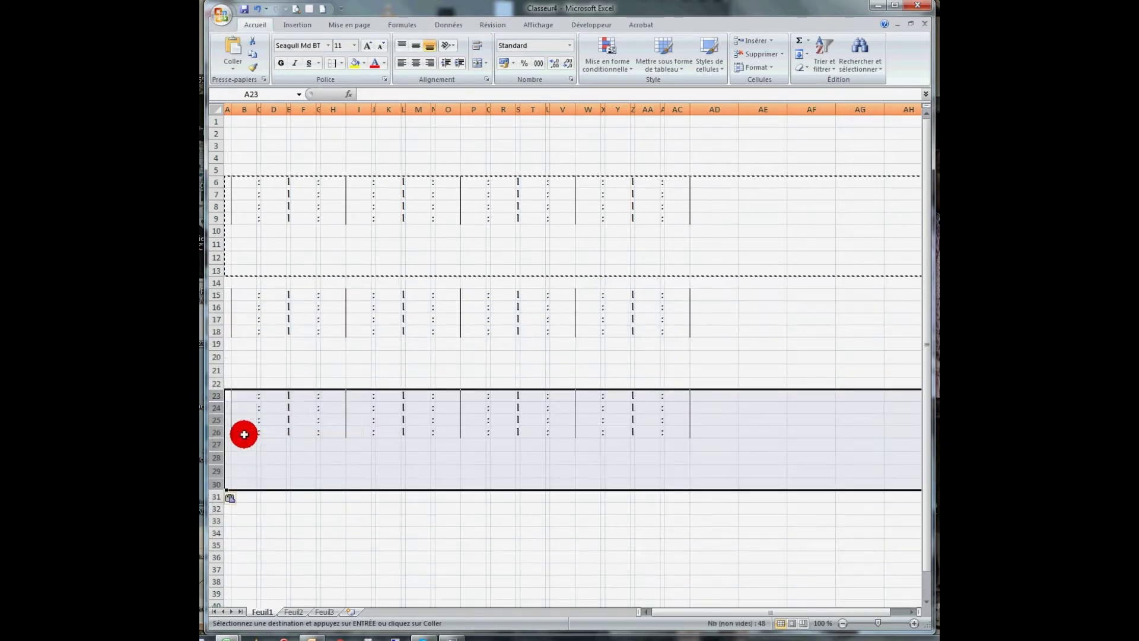
right_click(214, 495)
click(259, 376)
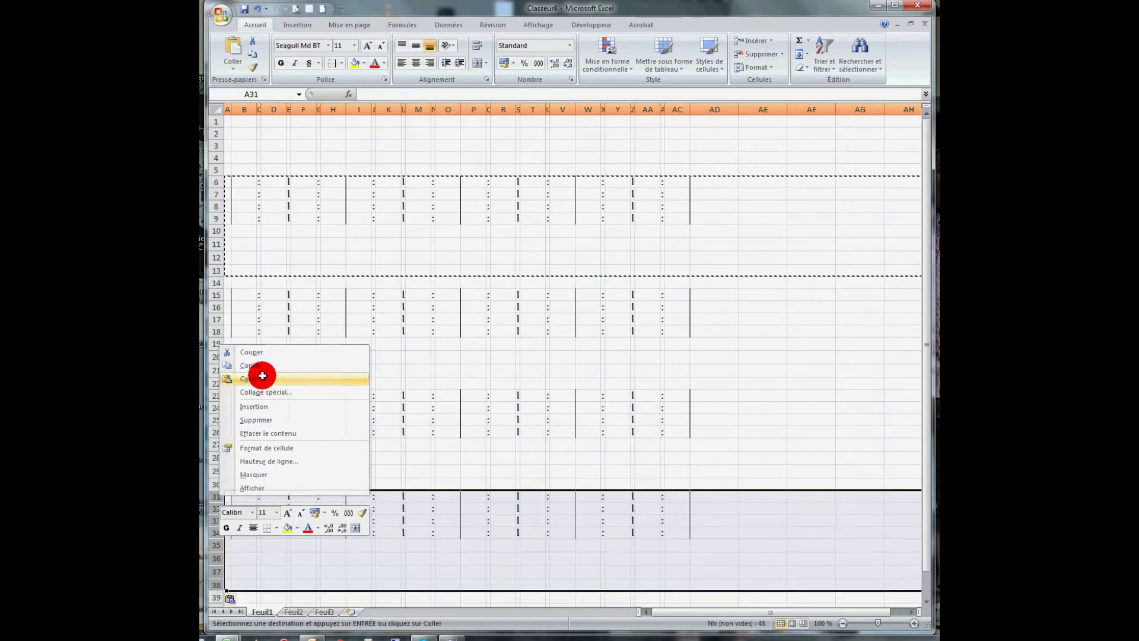
click(496, 369)
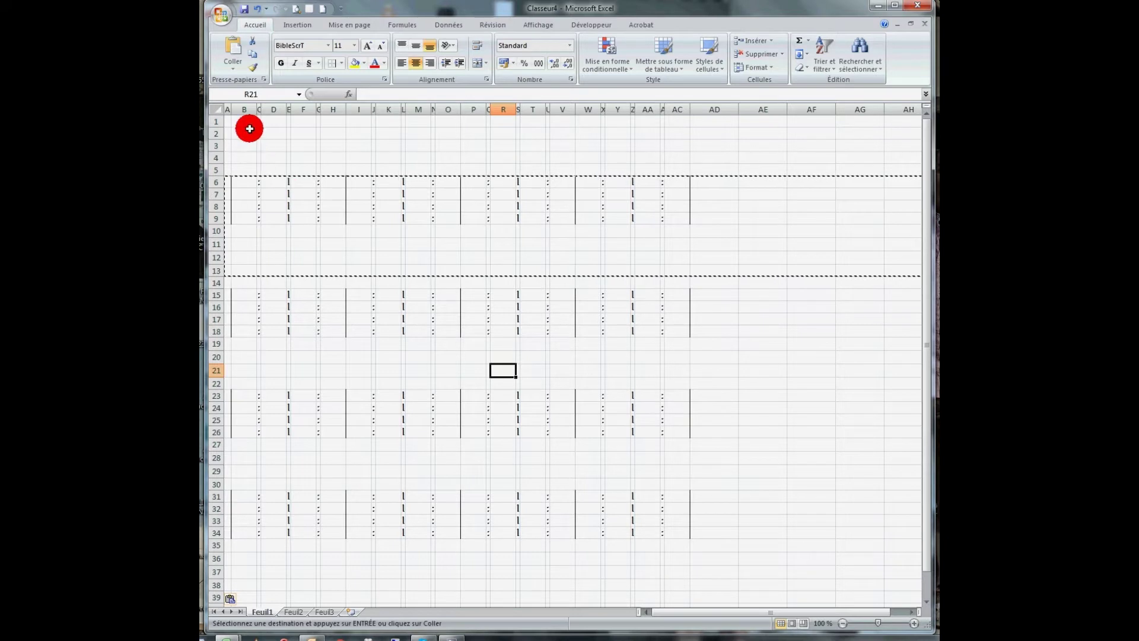
Enter the title ATOKAKO HO ANAO in B1 and merge cells B1:AC1.
mouse_move(242, 121)
mouse_down()
mouse_move(666, 117)
mouse_move(305, 135)
mouse_up()
text(ATOKAKO HO ANAO)
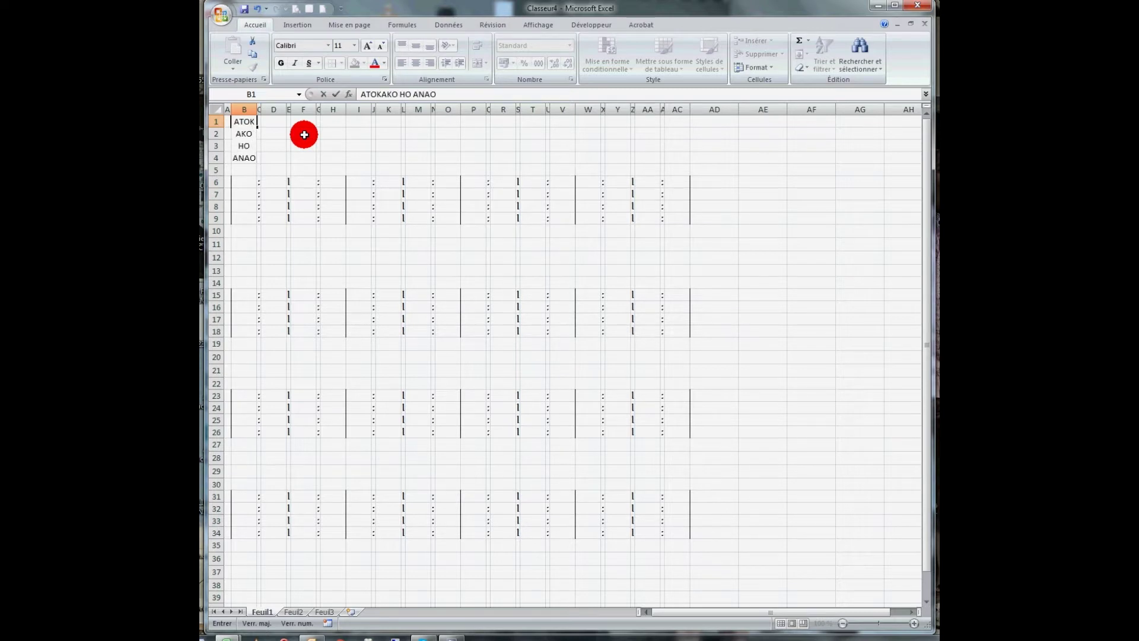
key(Return)
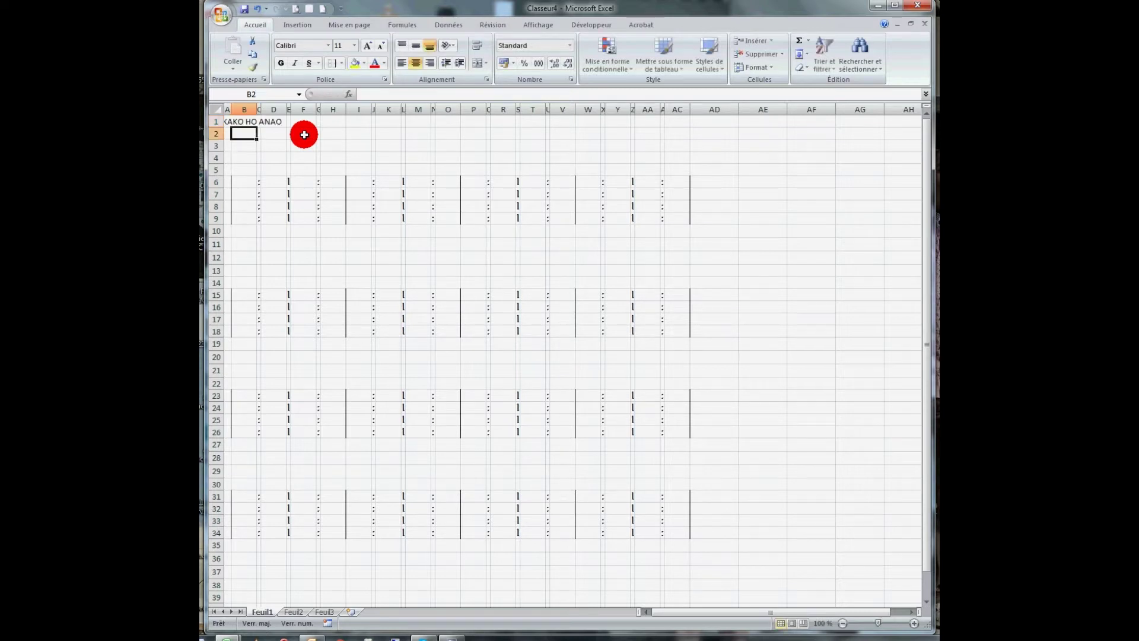
mouse_move(247, 119)
mouse_down()
mouse_move(710, 124)
mouse_move(684, 123)
mouse_up()
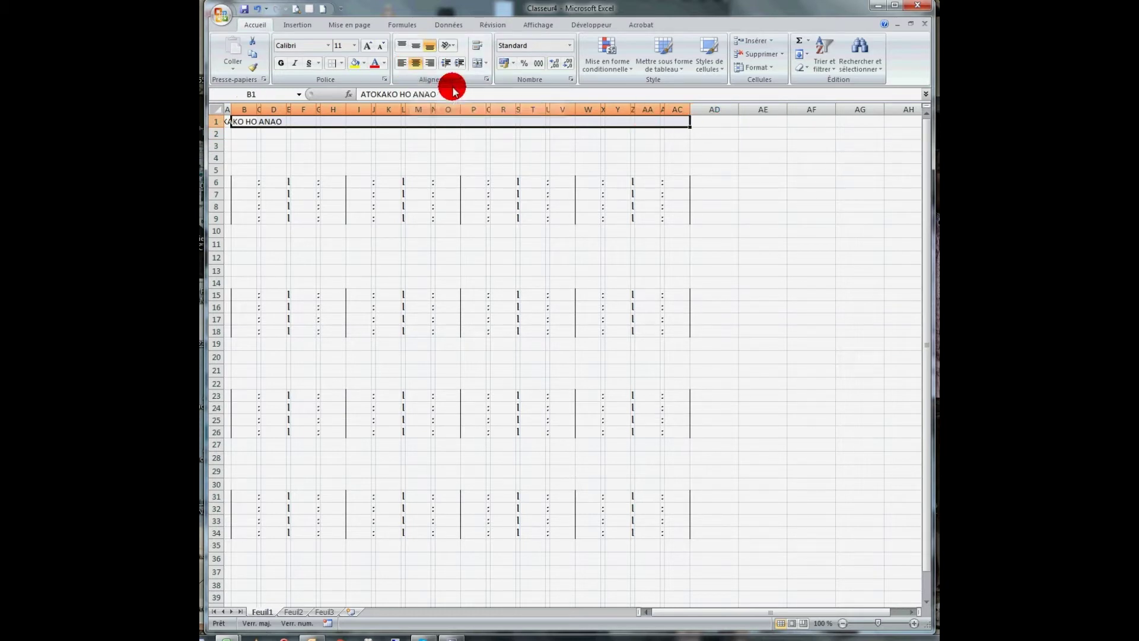
click(486, 79)
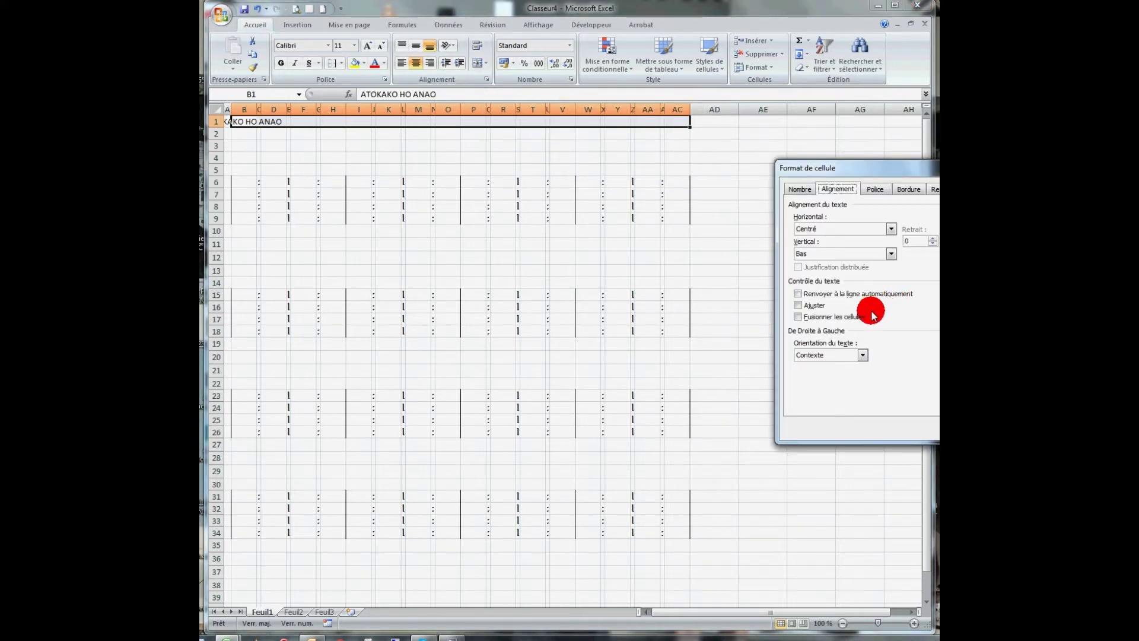
click(873, 316)
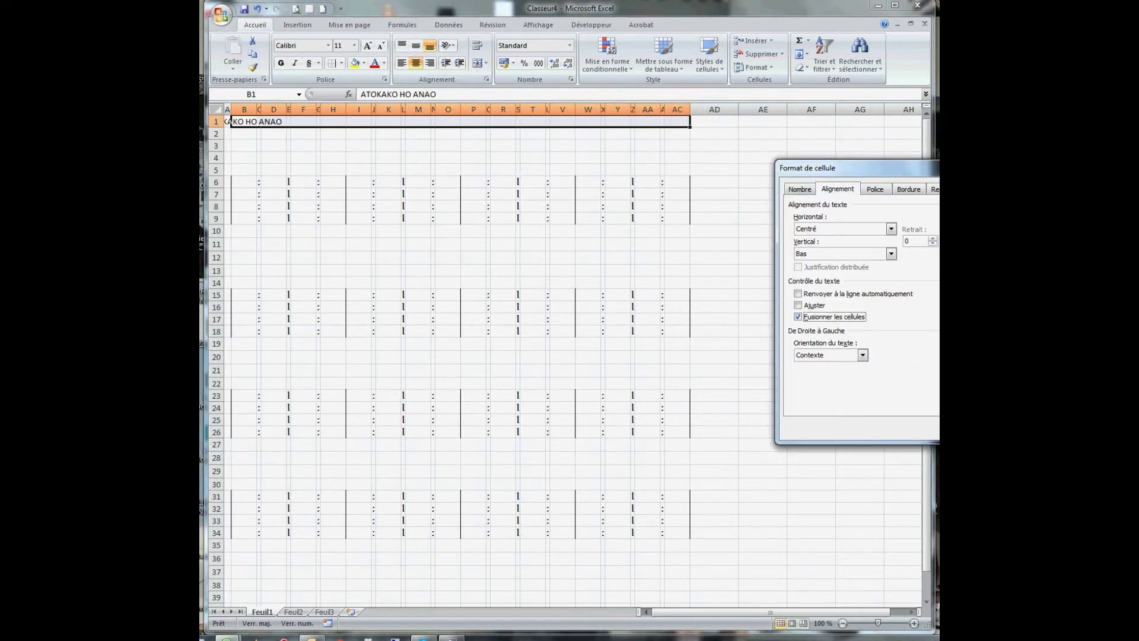
key(Return)
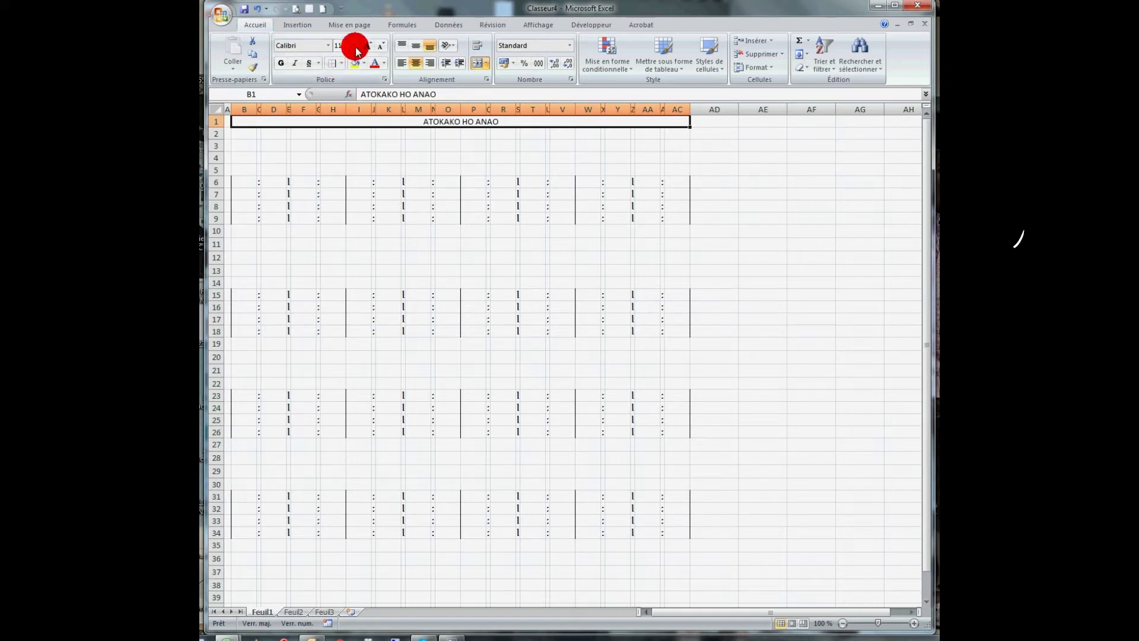
Format the title at 20 points in Bauhaus Hv BT.
click(356, 49)
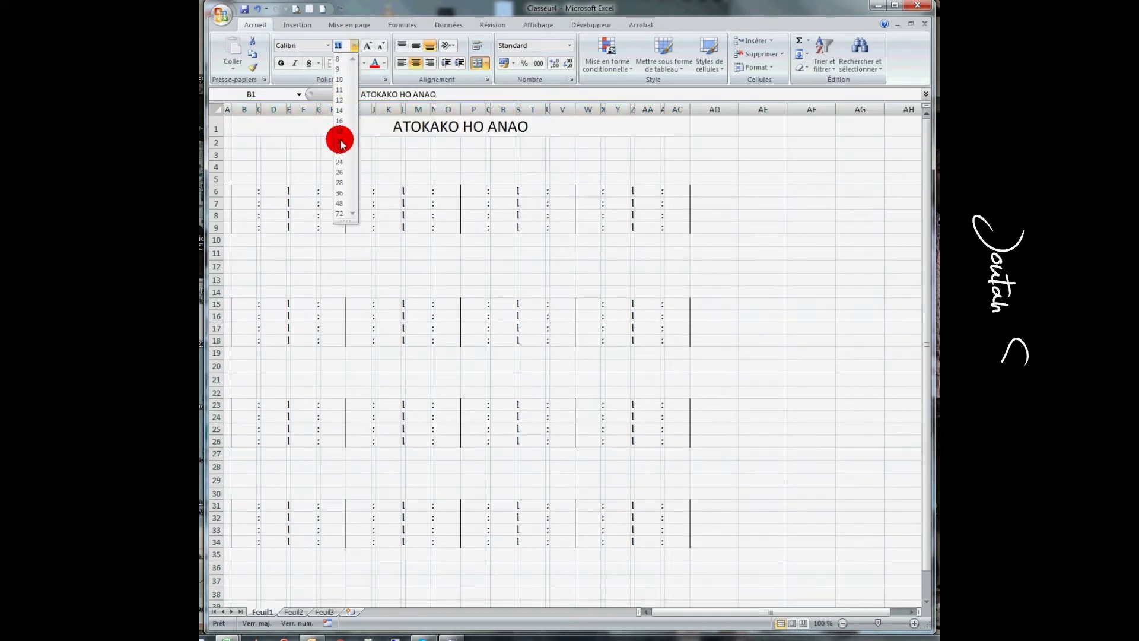
click(342, 144)
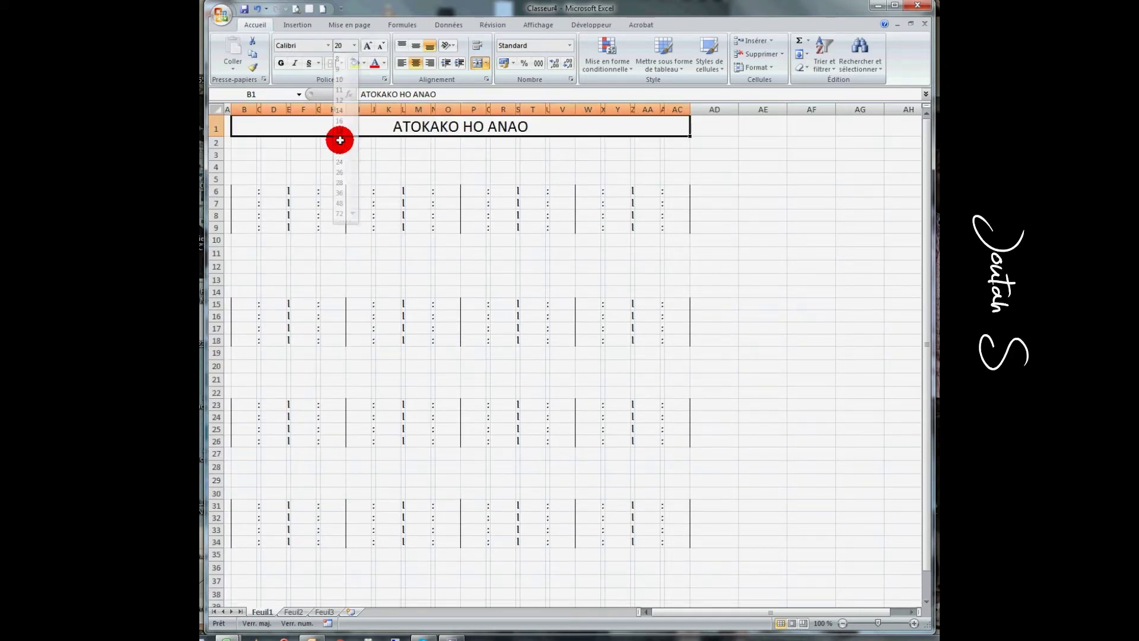
click(328, 49)
scroll(335, 350, down, 5)
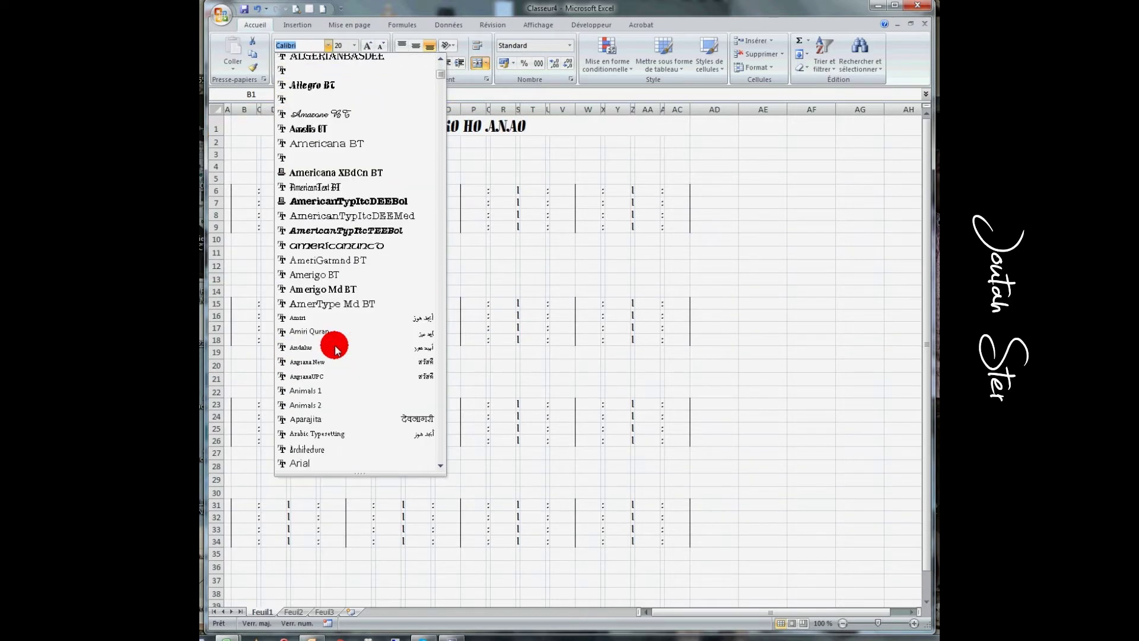
scroll(335, 351, down, 7)
scroll(335, 350, down, 8)
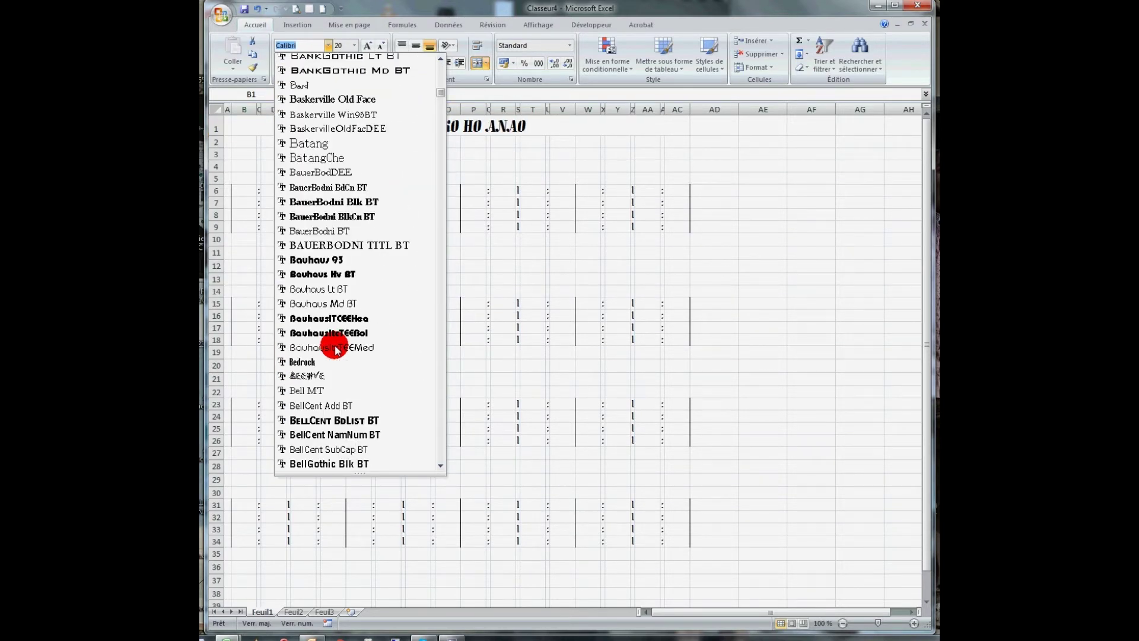
click(330, 273)
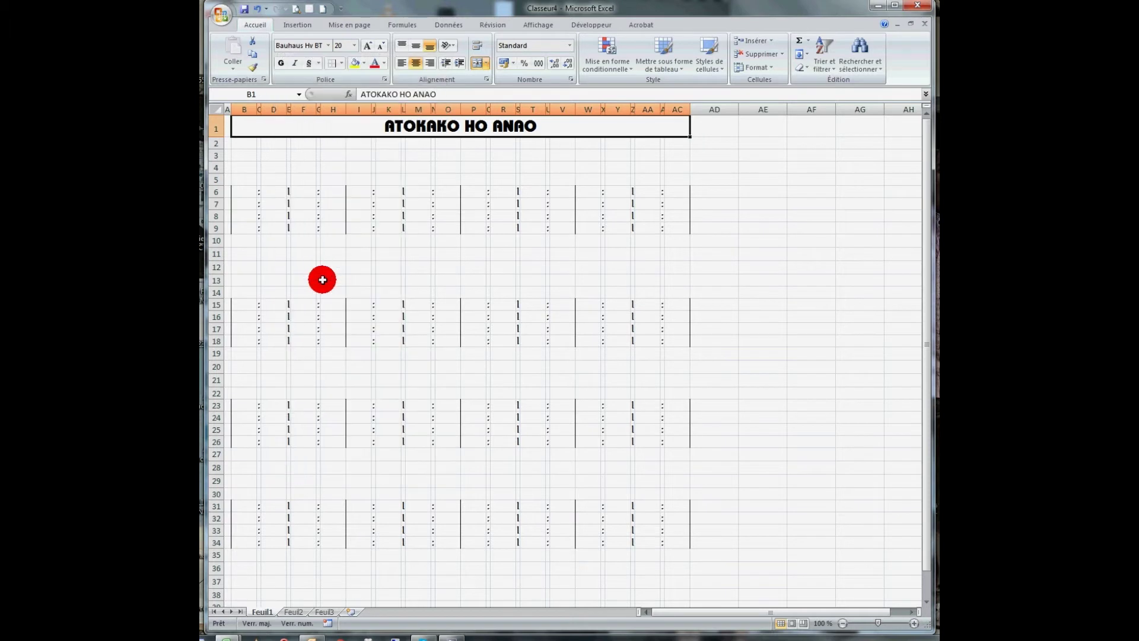
Enter the key 'Do dia B' in B3 and the author line in B4.
click(249, 158)
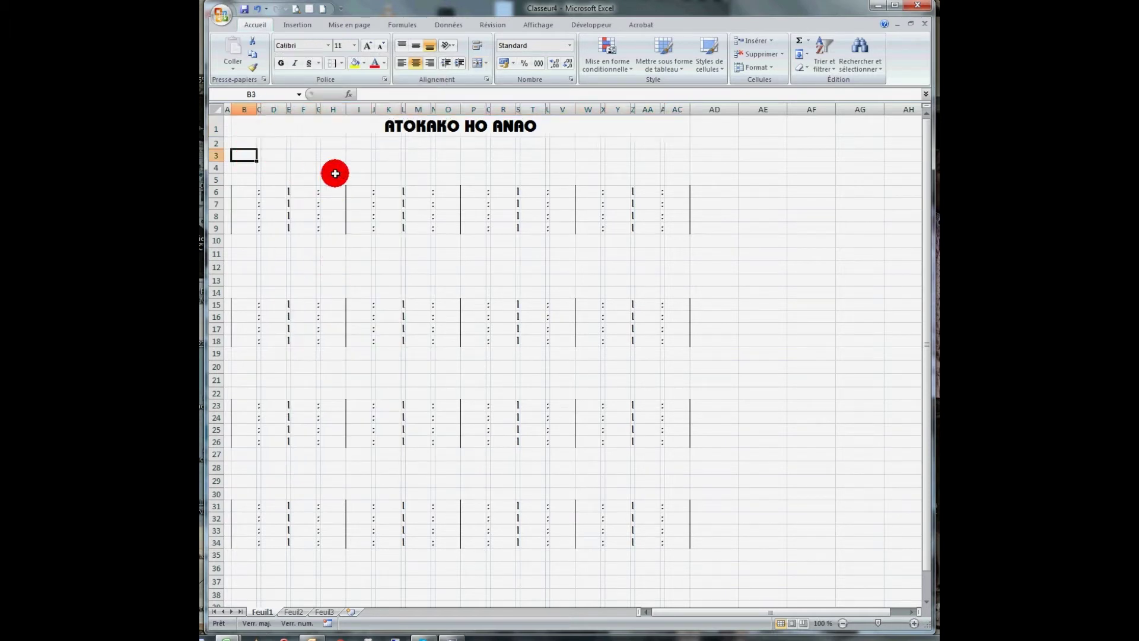
text(Do dia B)
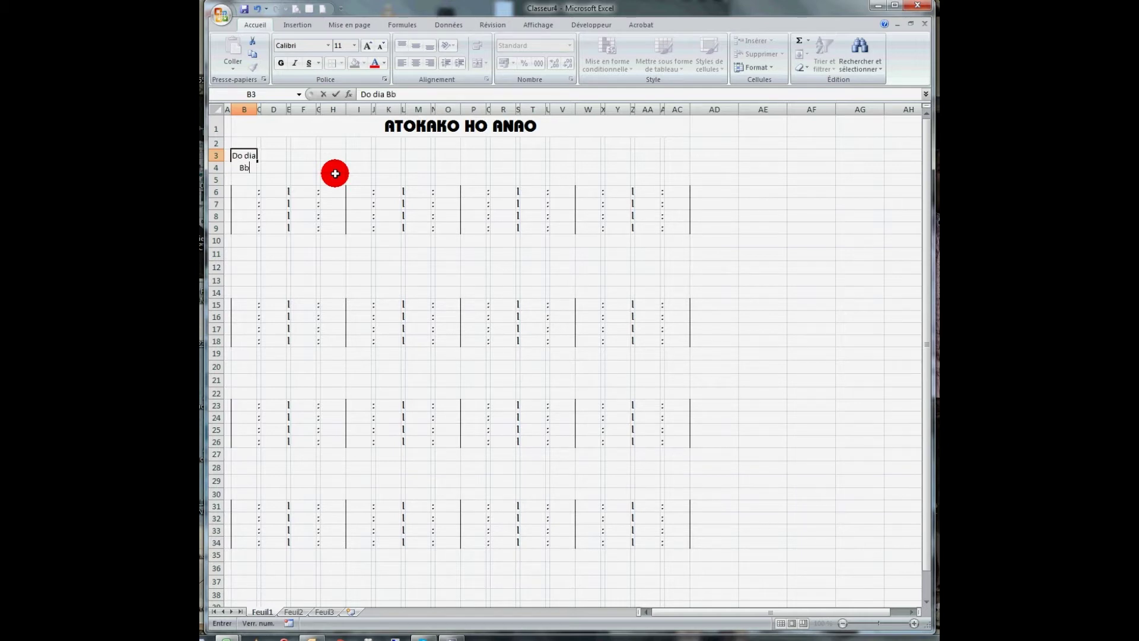
key(Return)
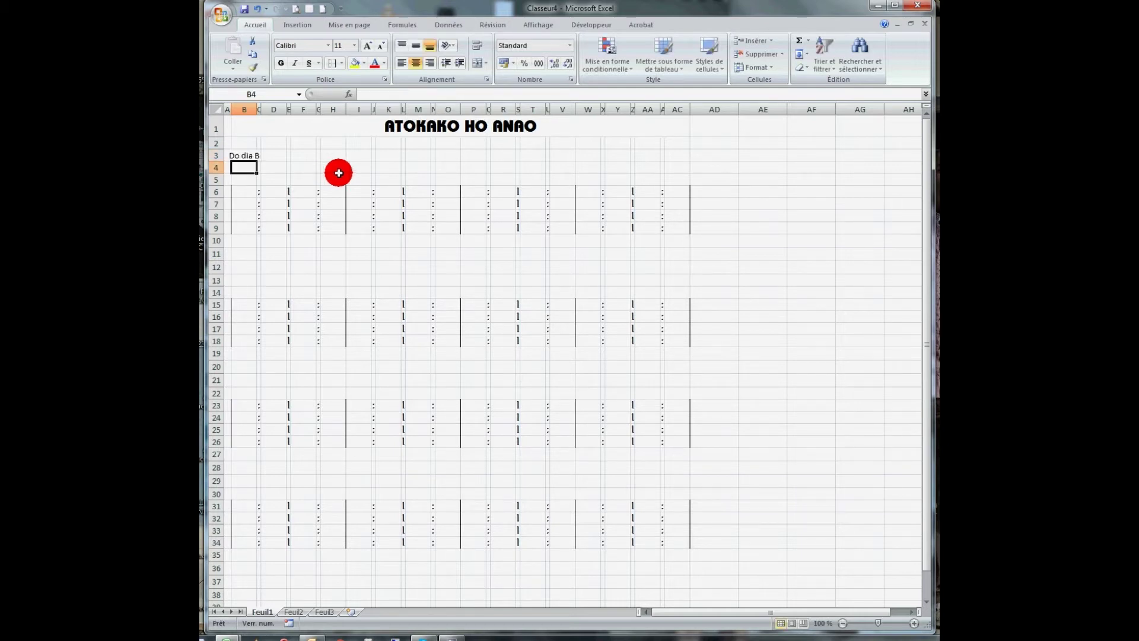
click(249, 155)
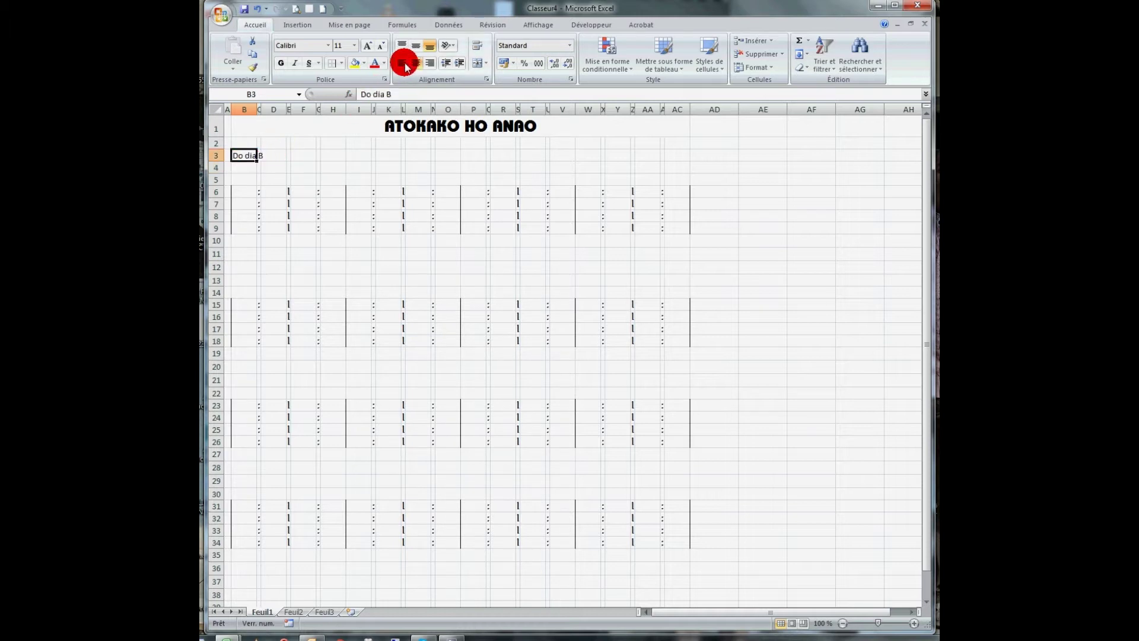
click(247, 169)
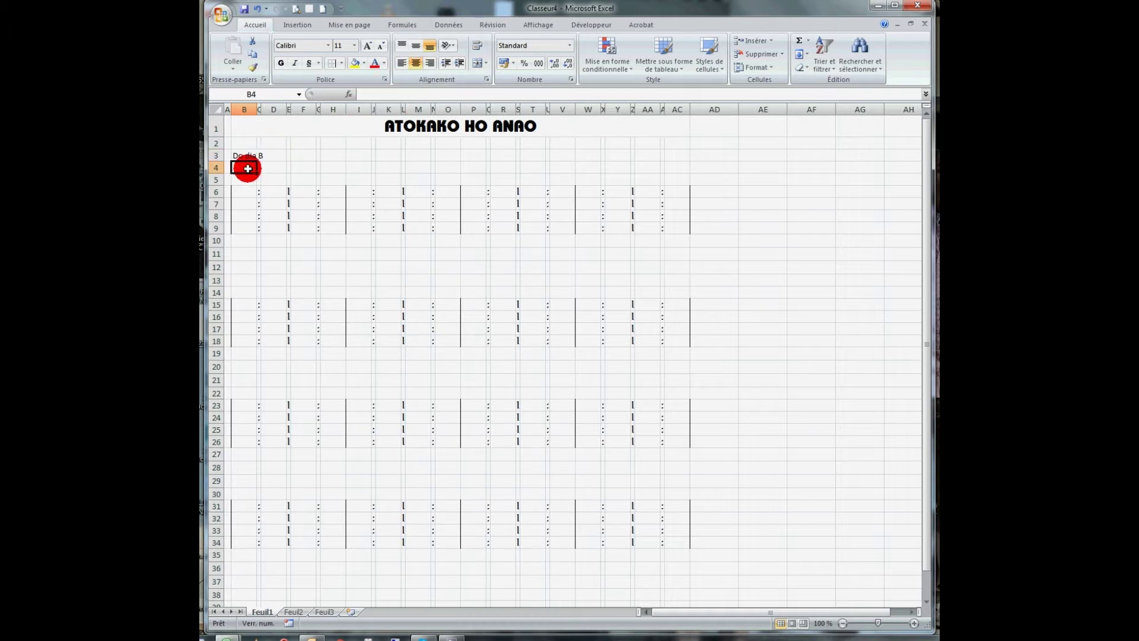
text(Milamindamina)
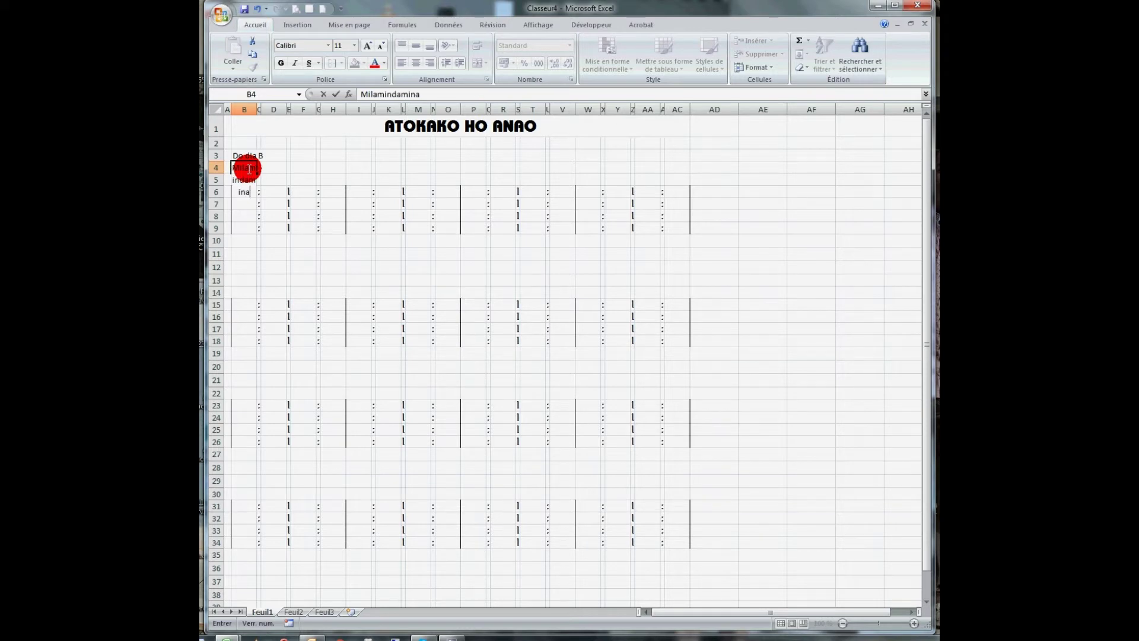
key(Return)
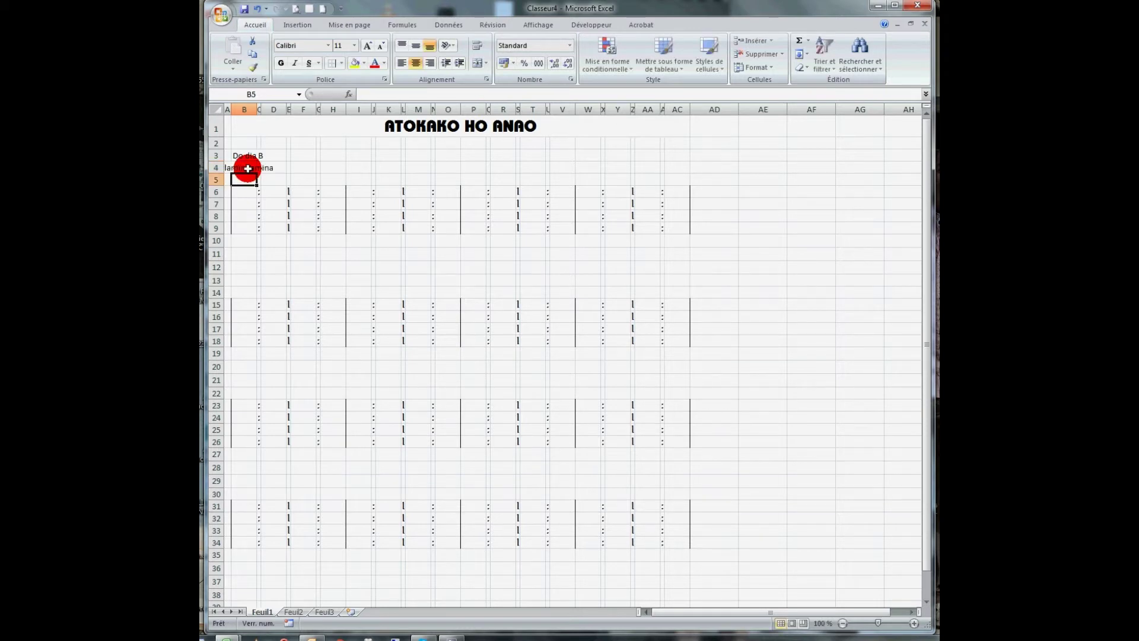
click(247, 169)
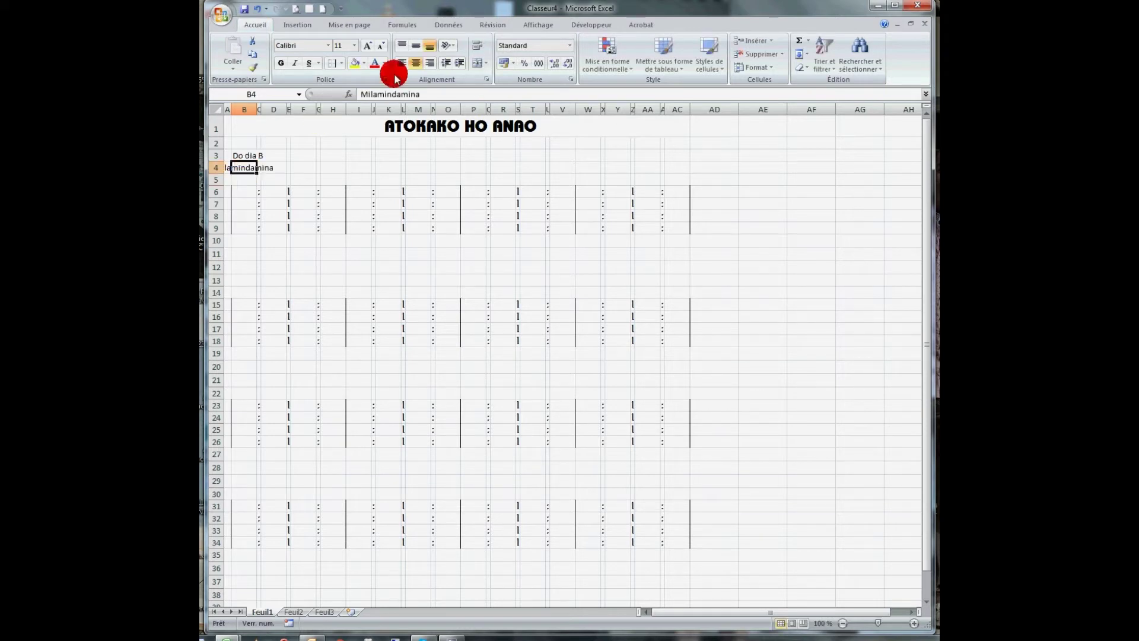
Enter a 'T & F :' credit with the author's name in T3, left-aligned.
click(537, 155)
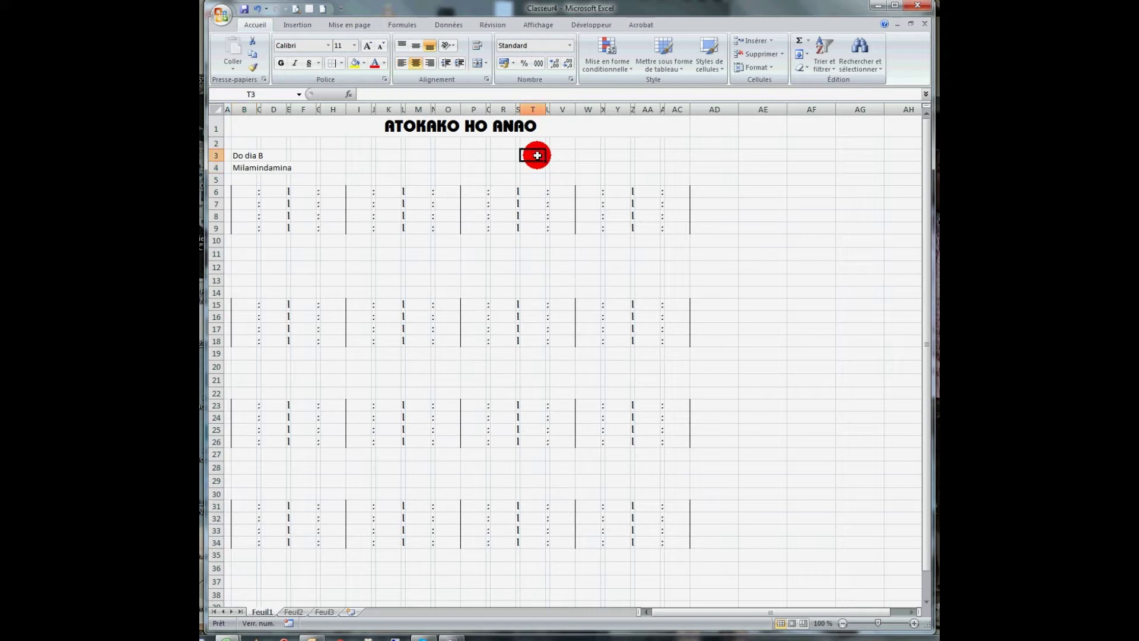
text(T & F :)
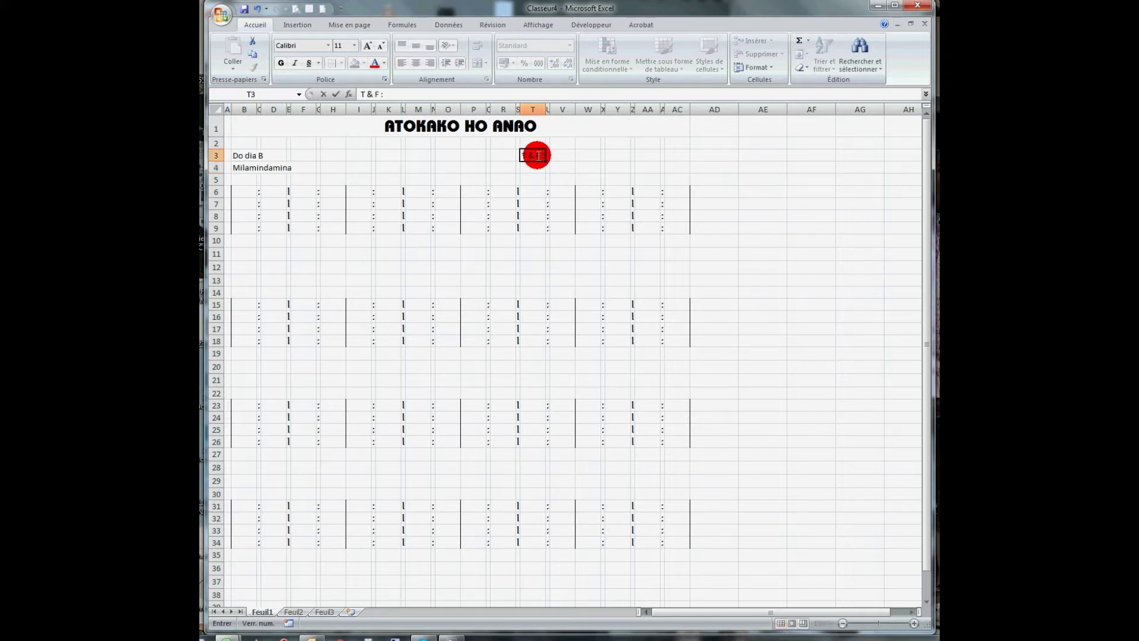
text( Alain)
key(Caps_Lock)
text(R)
text(AMARO)
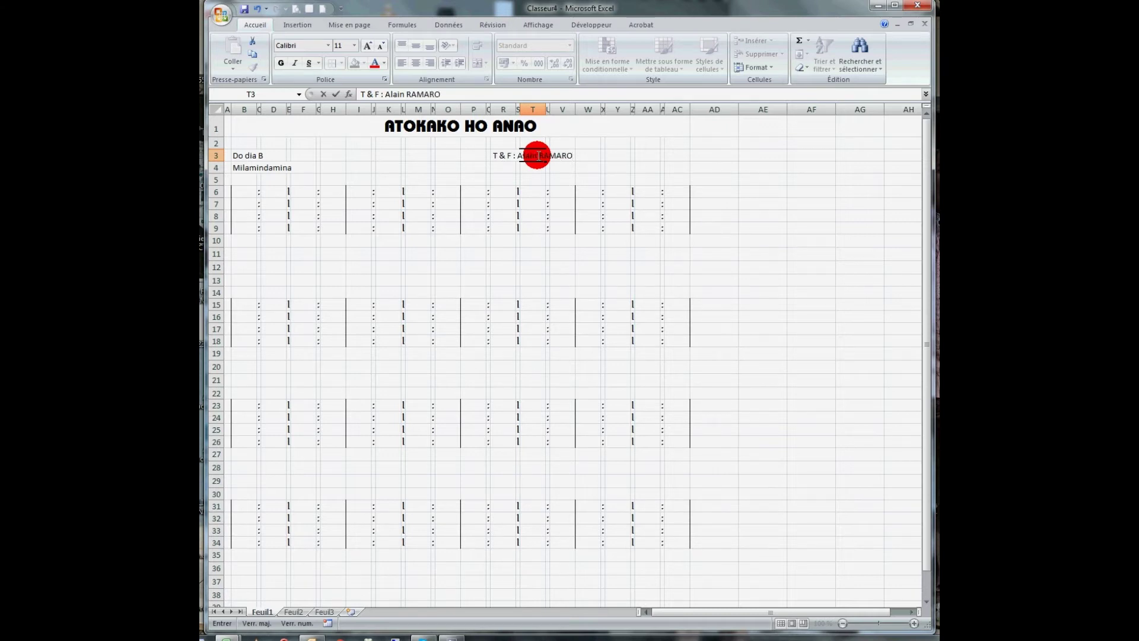
text(LAHY)
click(537, 155)
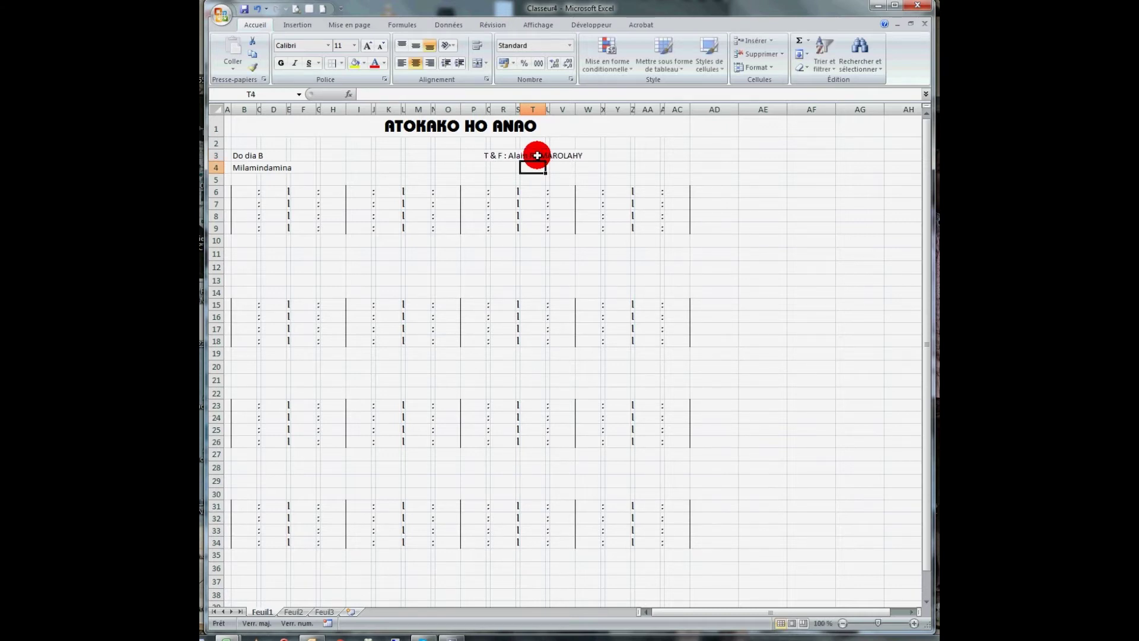
click(401, 63)
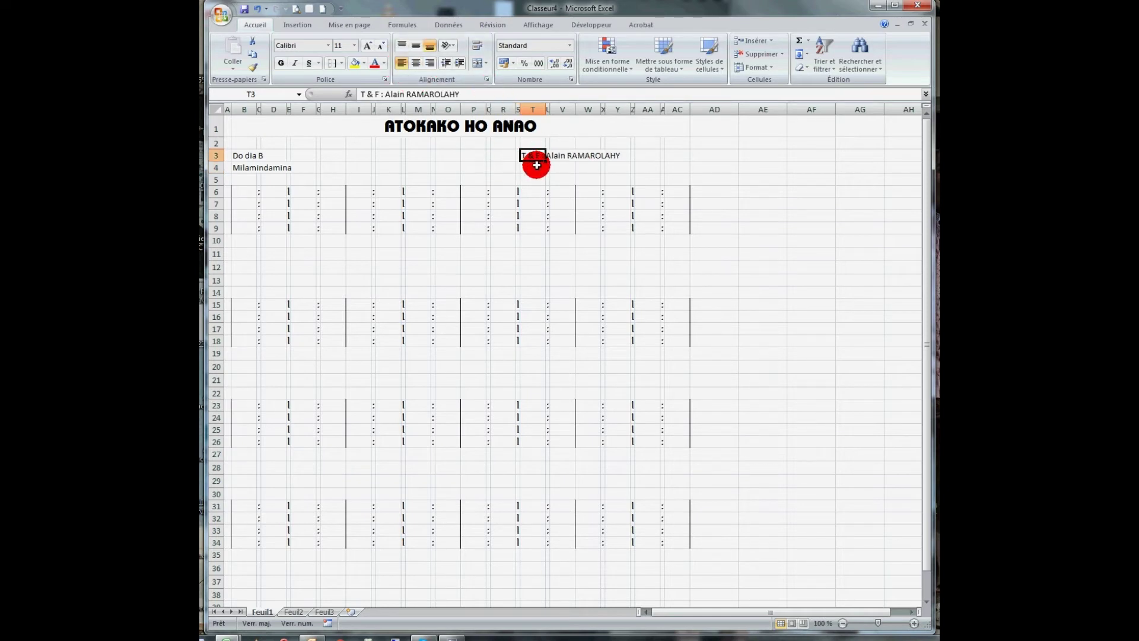
click(448, 155)
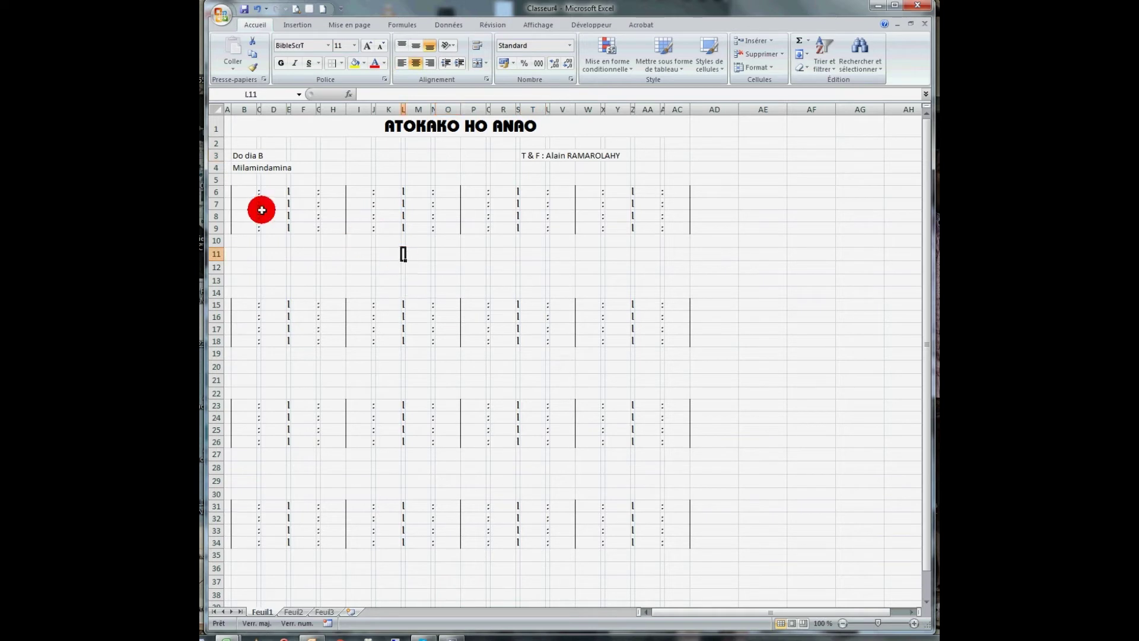
Enter row 6's notes d, m, r, -, f, l, s, - starting in B6.
click(244, 191)
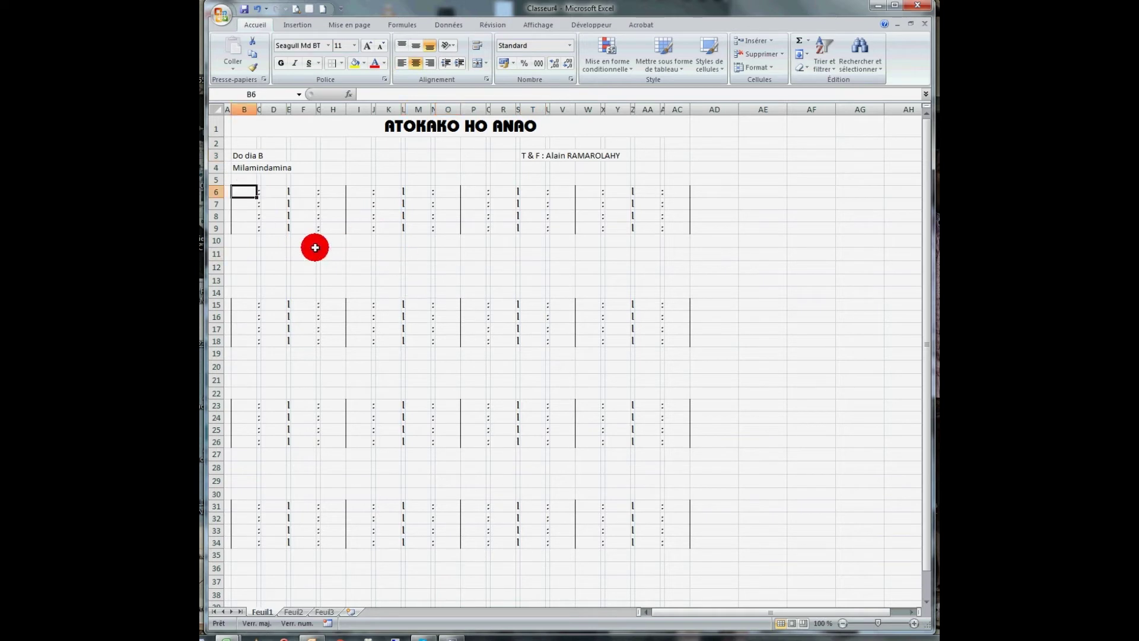
text(D)
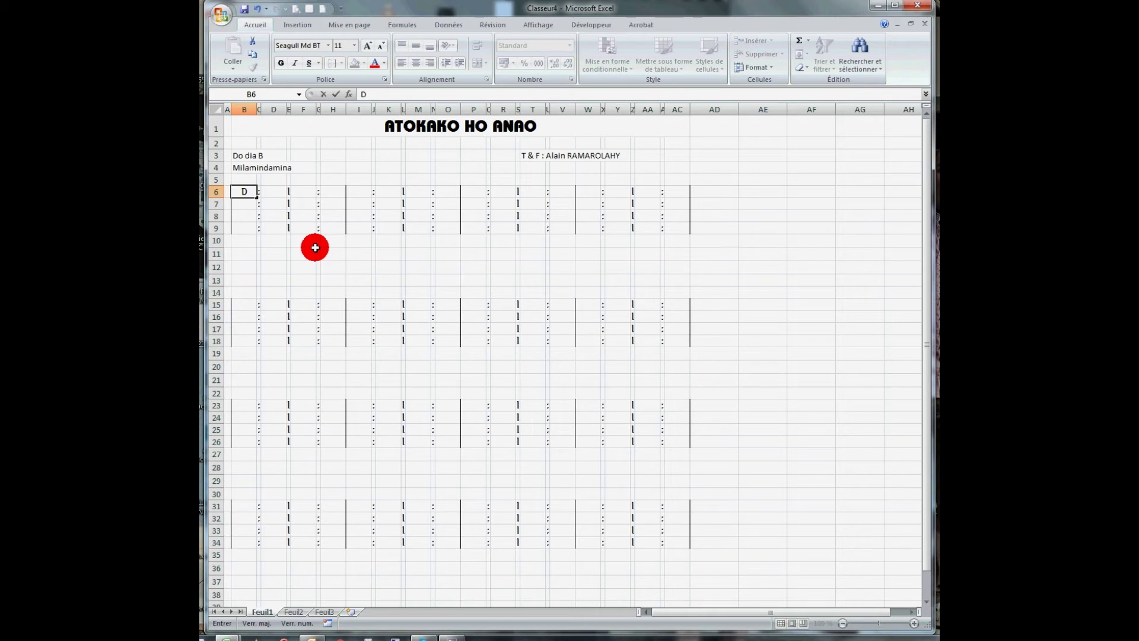
key(BackSpace)
key(Caps_Lock)
key(Tab)
key(Tab)
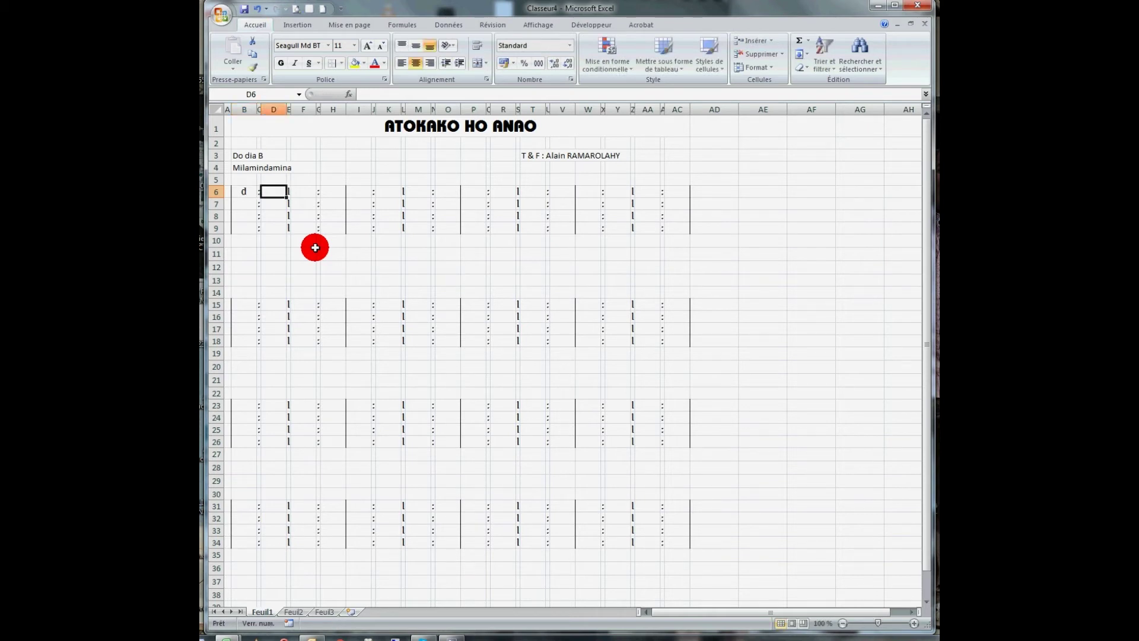
text(m)
key(Tab)
key(Tab)
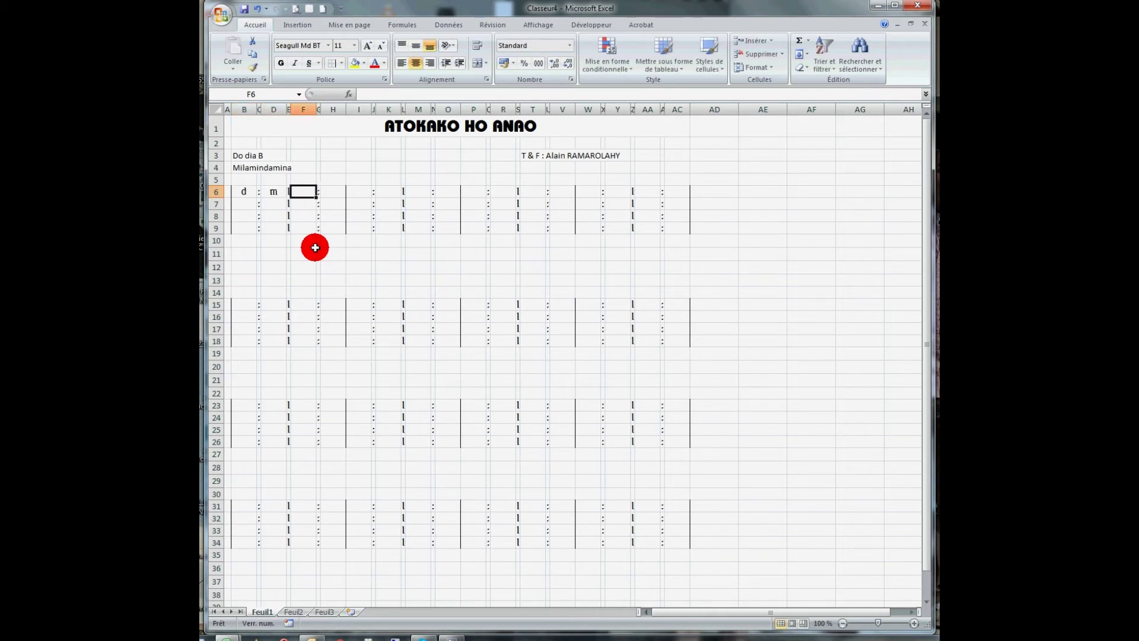
text(r)
key(Tab)
key(Tab)
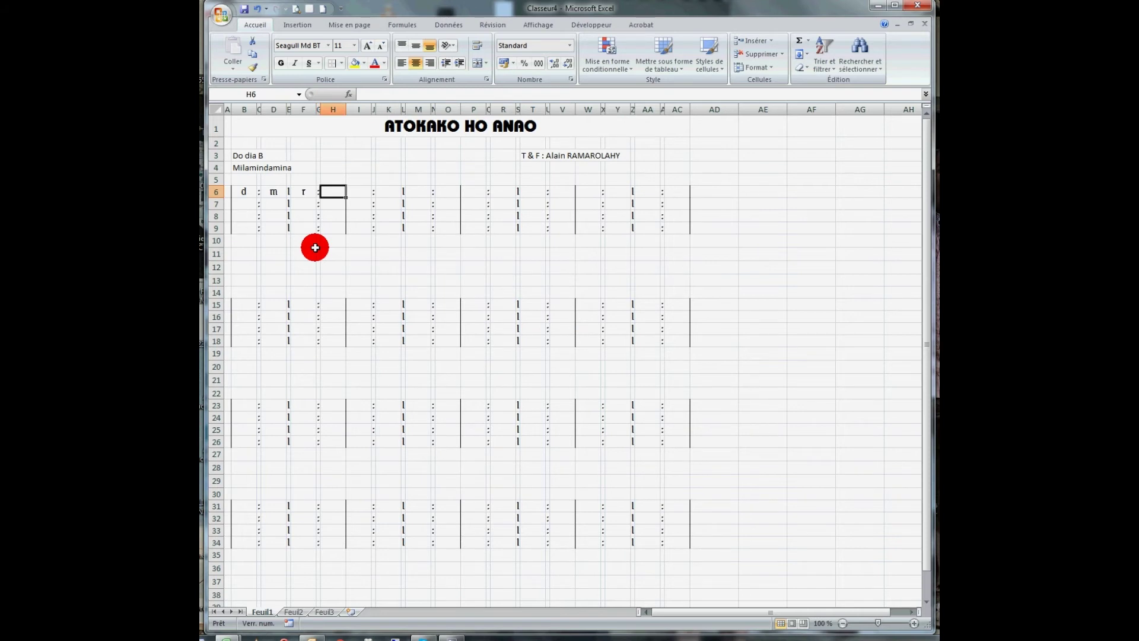
text(-)
key(Tab)
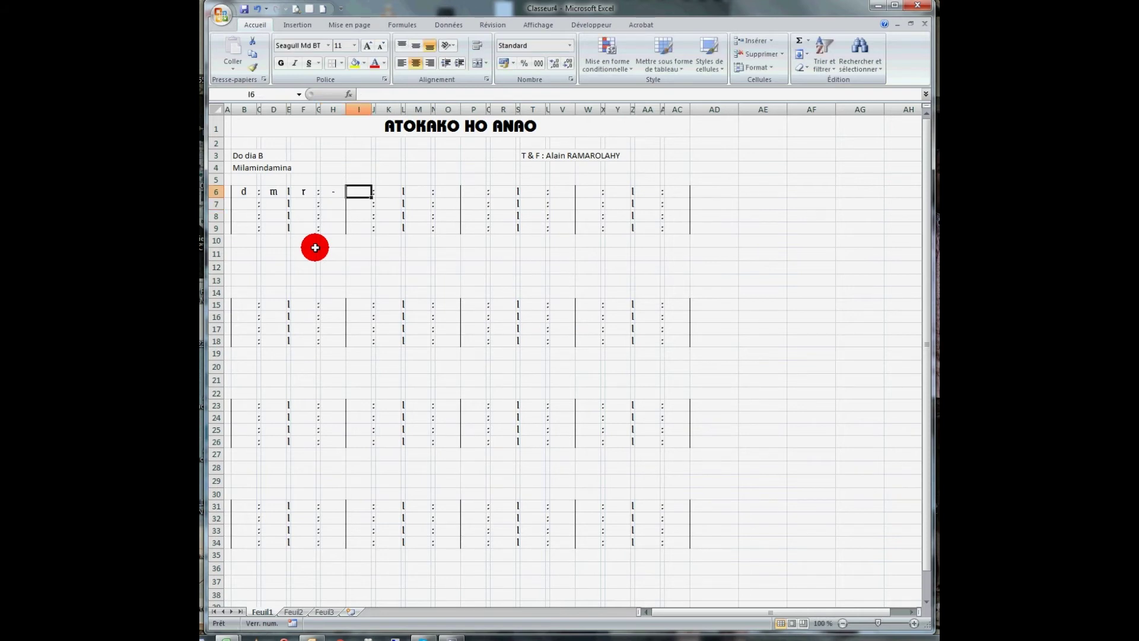
text(f)
key(Tab)
key(Tab)
text(l)
key(Tab)
key(Tab)
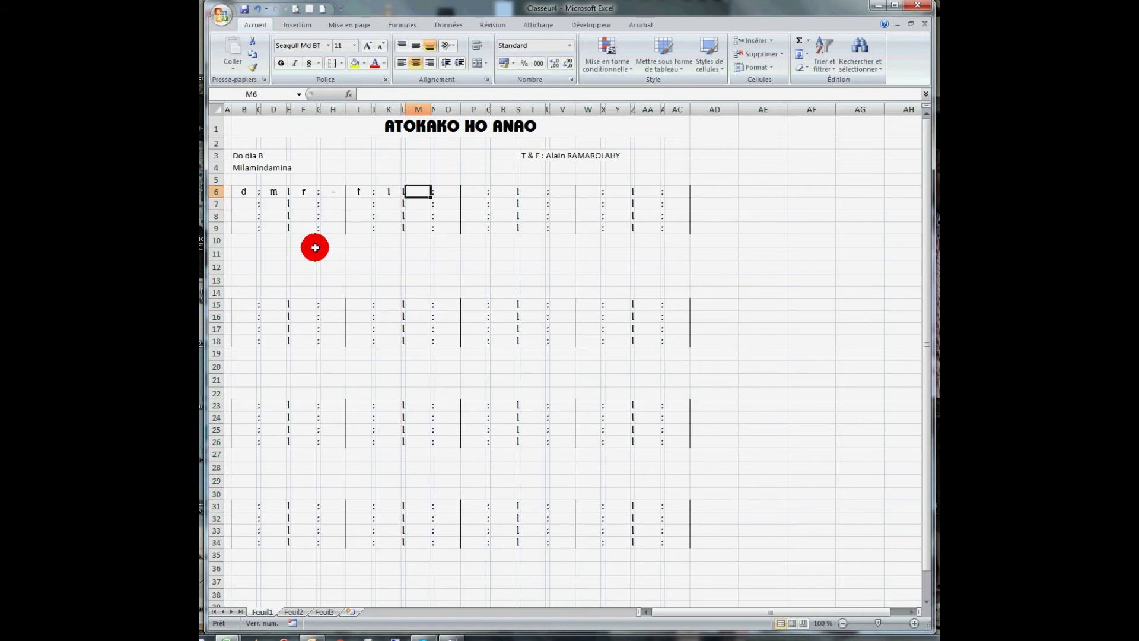
text(s)
key(Tab)
key(Tab)
text(-)
key(Down)
Fill row 7 with the notes 's,', 'd', 't,', '-', 'd', 'rr', '-'.
text(s,)
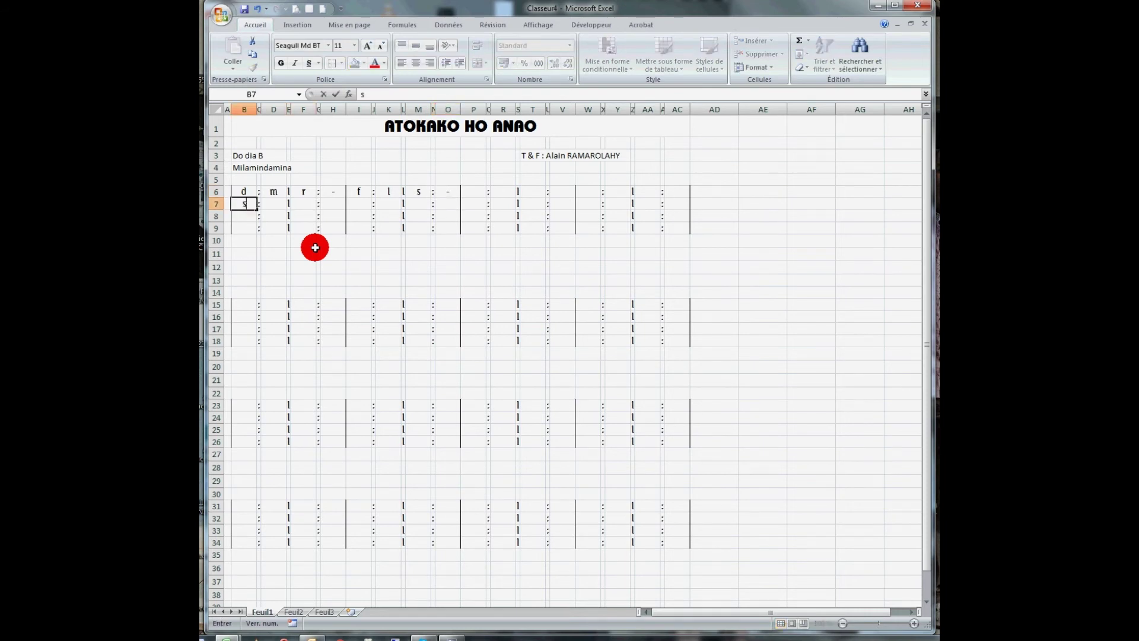
key(Tab)
key(Tab)
text(d)
key(Tab)
key(Tab)
text(t,)
key(Tab)
key(Tab)
text(-)
key(Tab)
text(d)
key(Tab)
key(Tab)
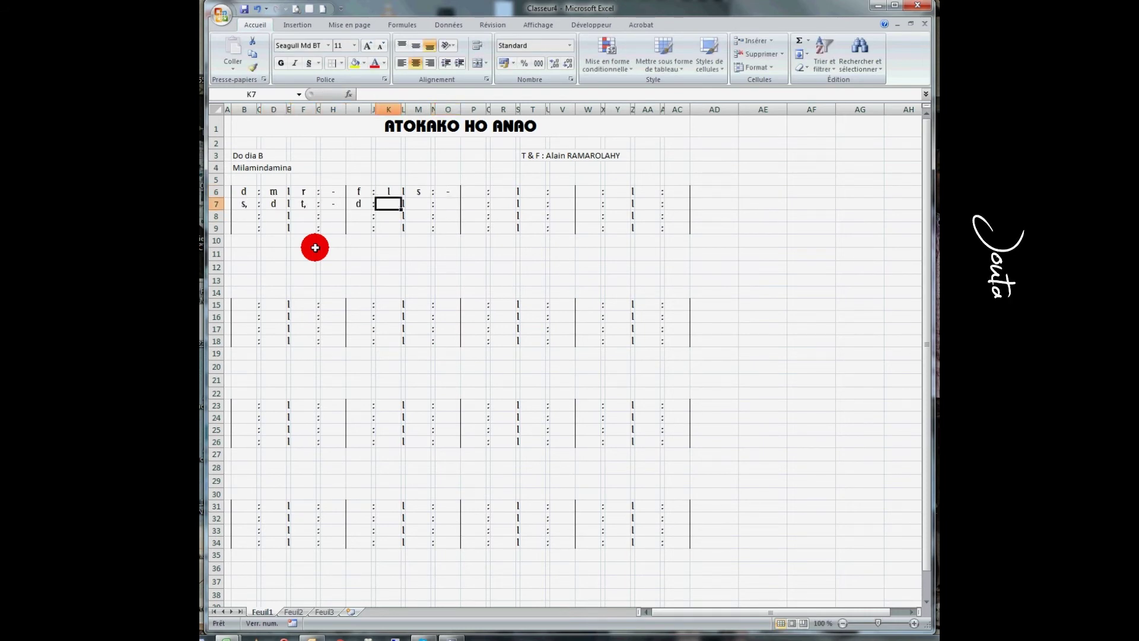
text(rr)
Fill row 8 with the notes m, f, -, l.
key(Tab)
key(Tab)
text(-)
key(Return)
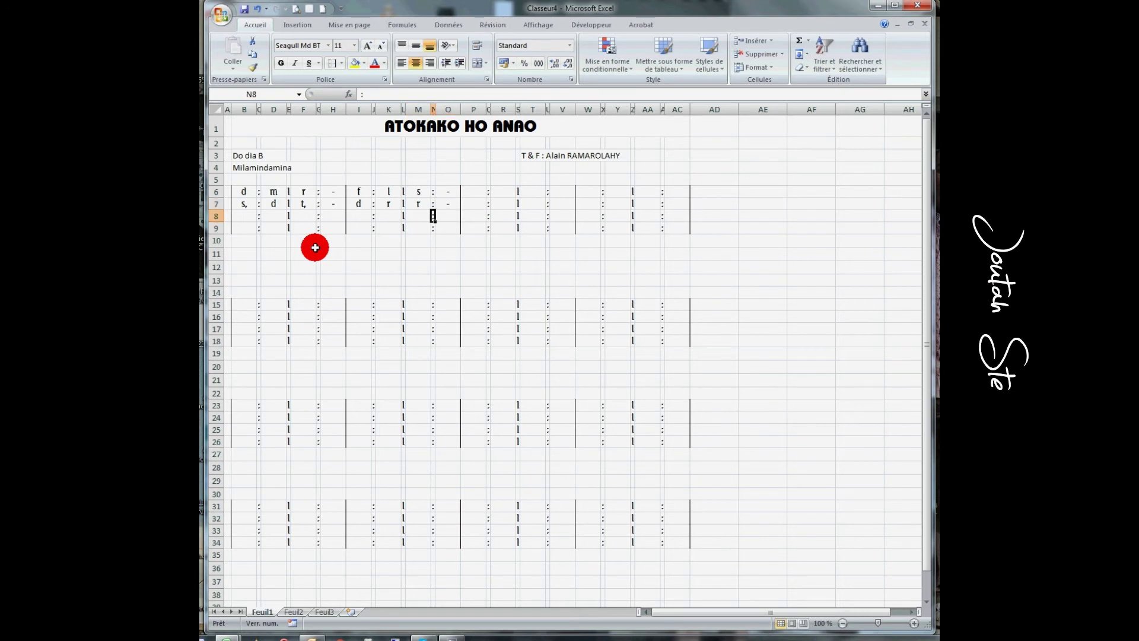
text(m)
key(Tab)
key(Tab)
key(Tab)
text(f)
key(Tab)
key(Tab)
text(-)
key(Tab)
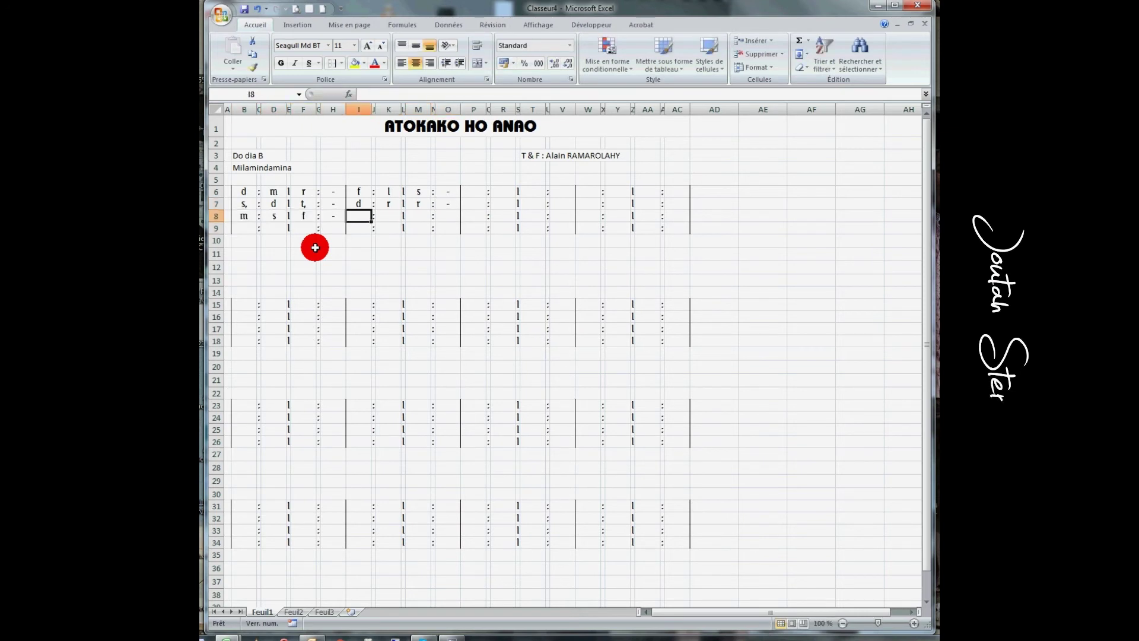
text(l)
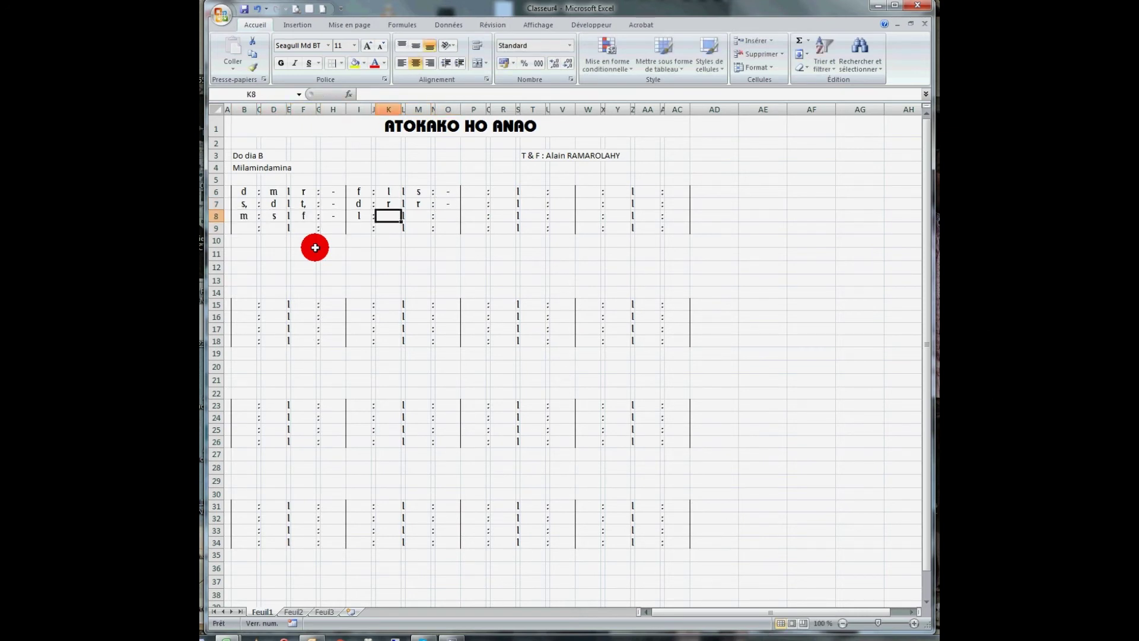
key(Return)
key(Return)
Type the lyric syllables A, to, ka, ko, hoA, nao across row 10.
text(A)
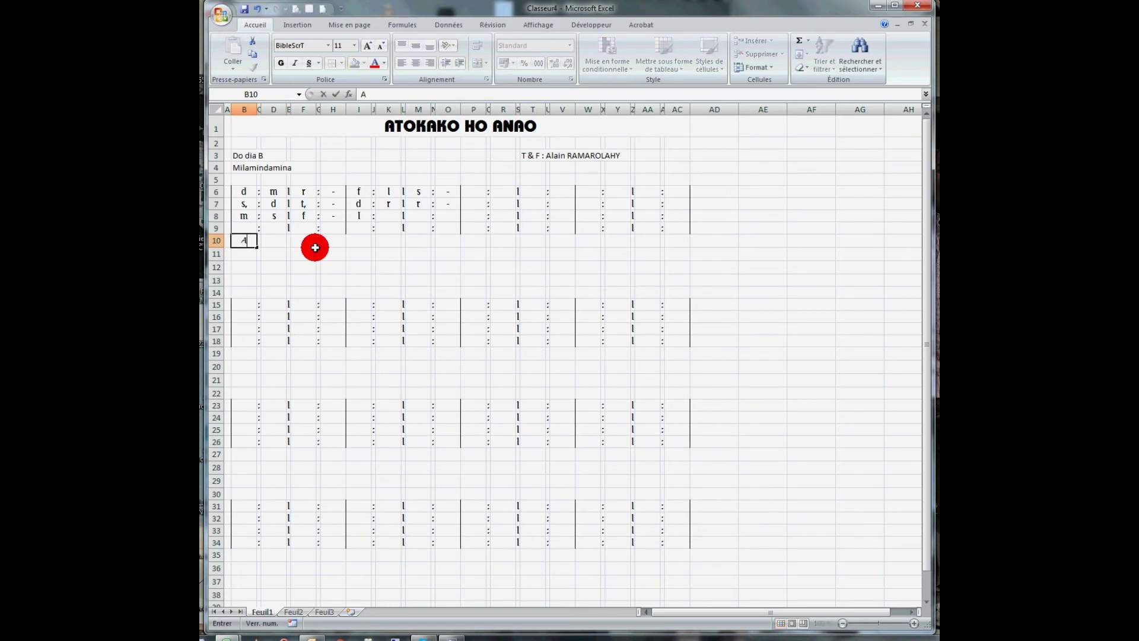
key(Tab)
key(Tab)
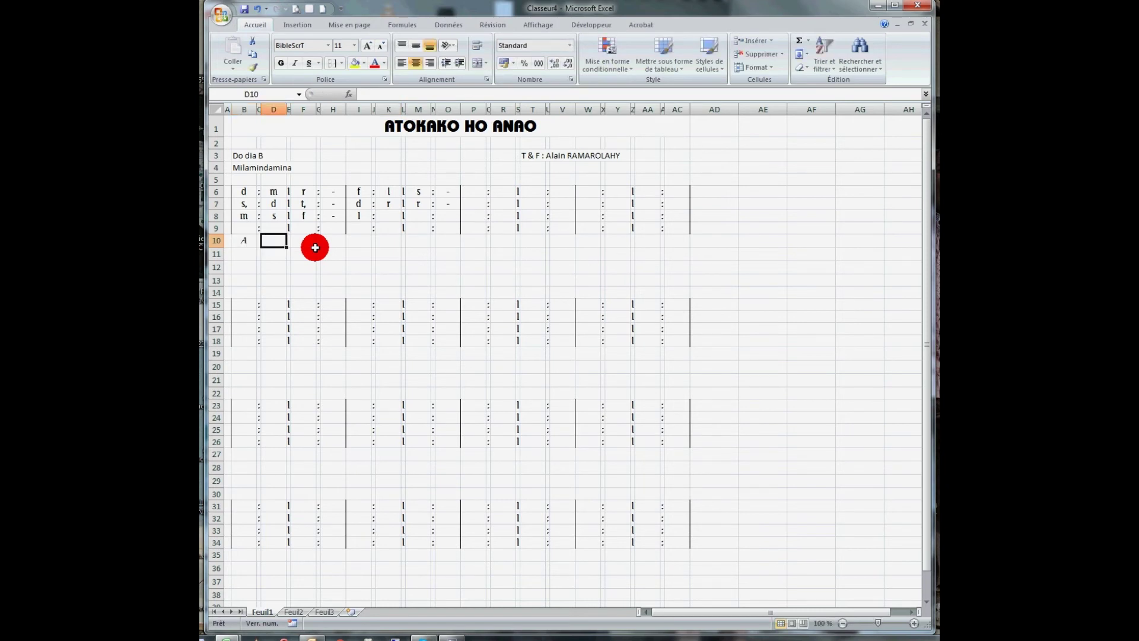
text(to)
key(Tab)
key(Tab)
text(k)
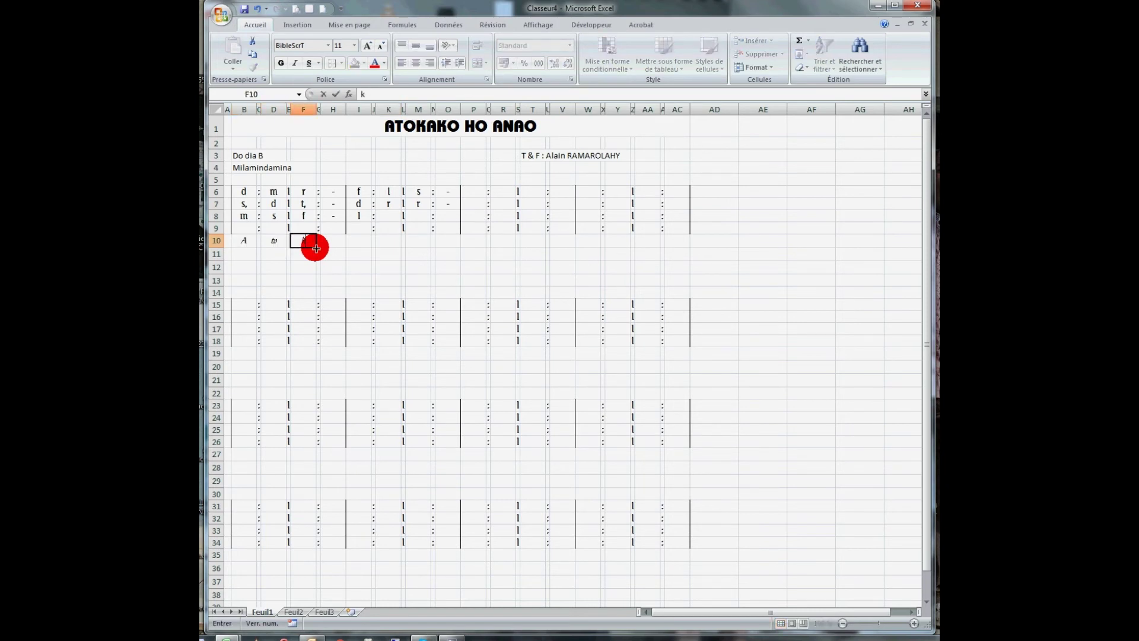
key(Tab)
key(Tab)
key(Tab)
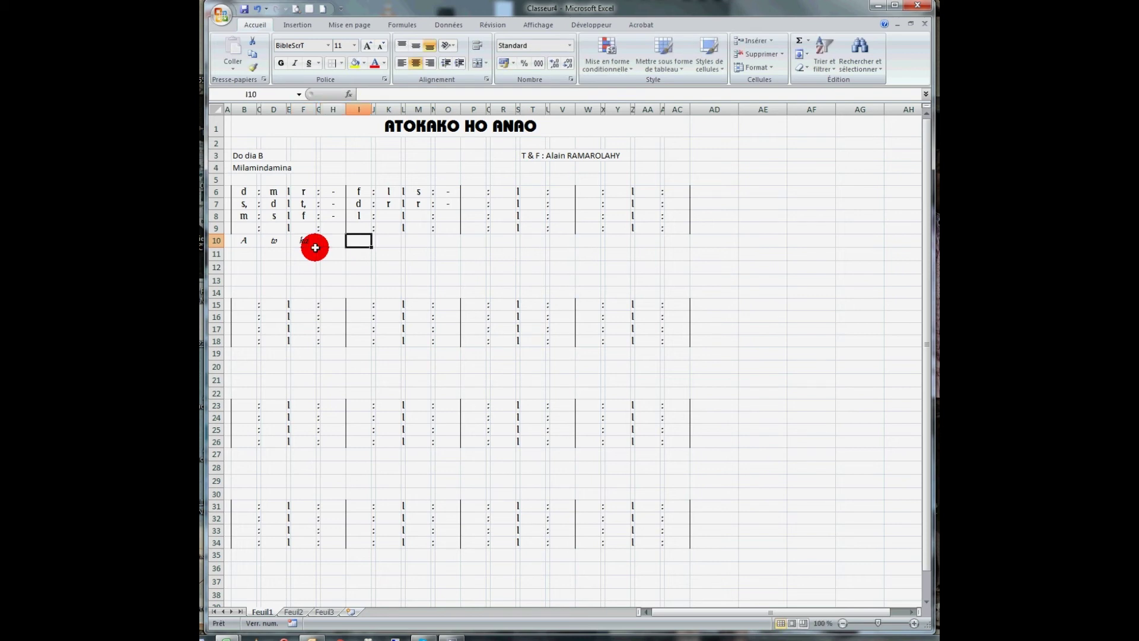
text(ko)
key(Tab)
key(Tab)
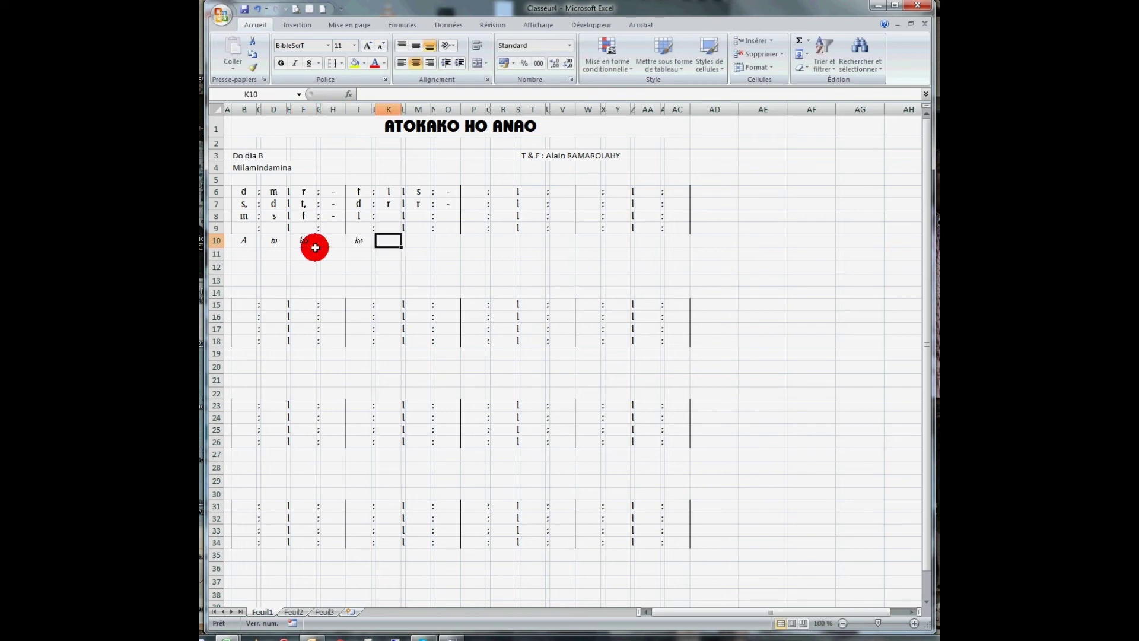
text(hoA)
key(Tab)
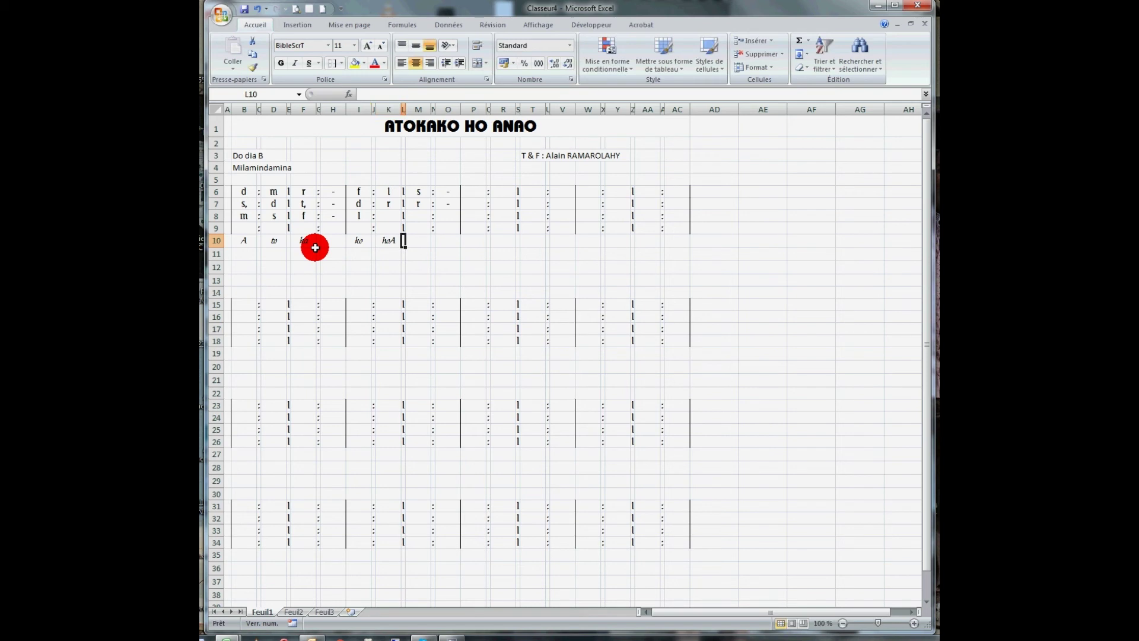
key(Tab)
text(nao)
key(Return)
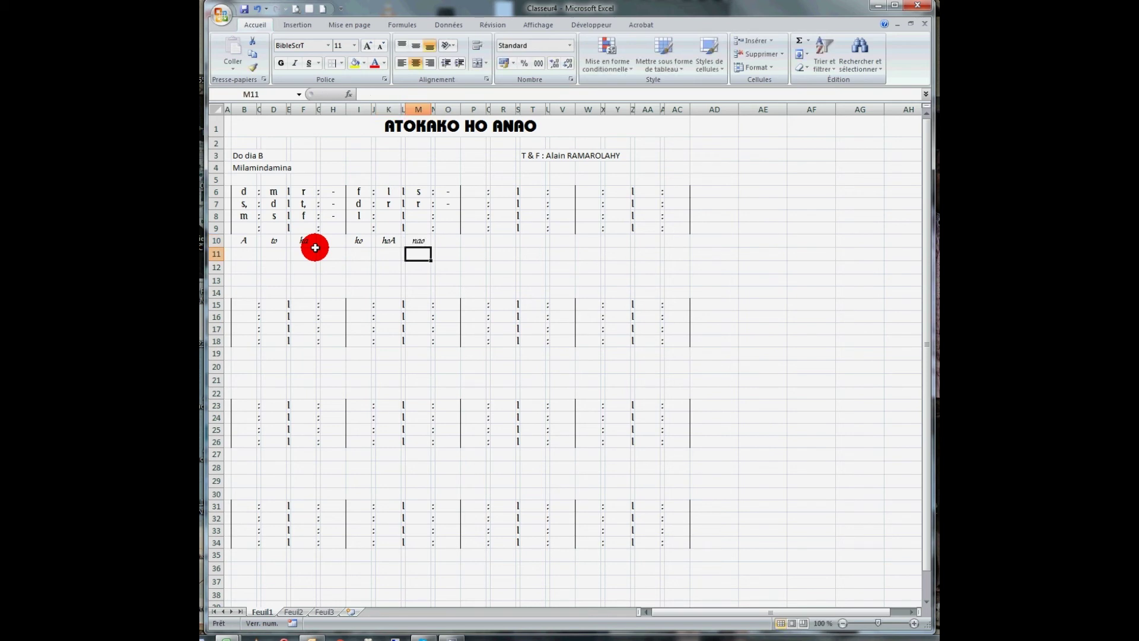
Enlarge the font of the lyrics rows to 14 point.
drag(219, 241, 219, 269)
click(368, 46)
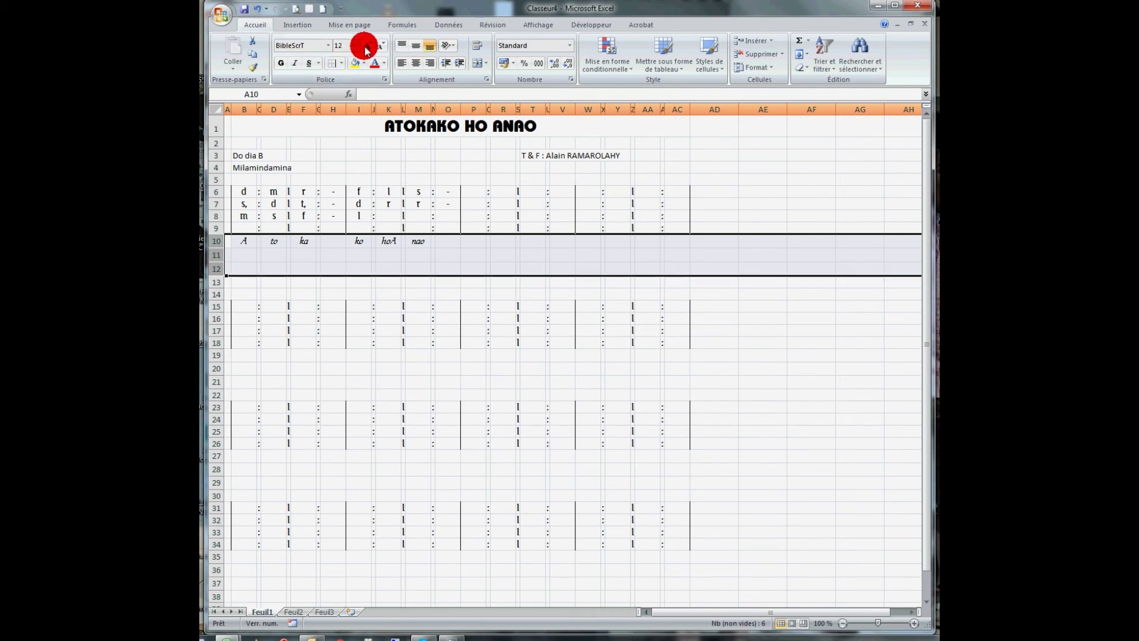
click(367, 45)
click(454, 243)
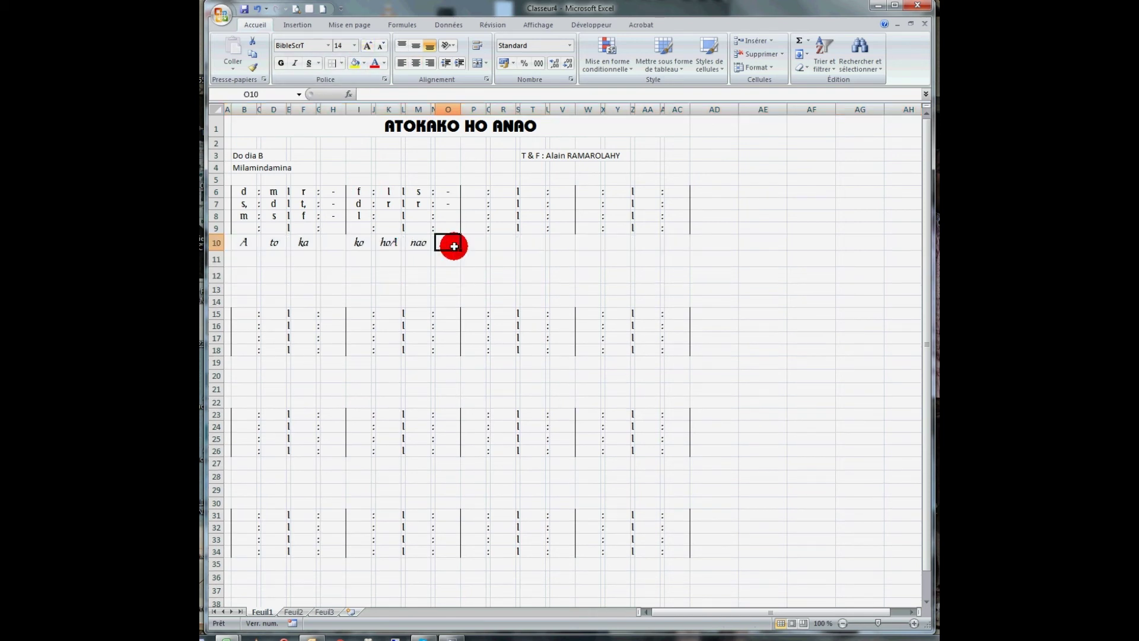
click(427, 274)
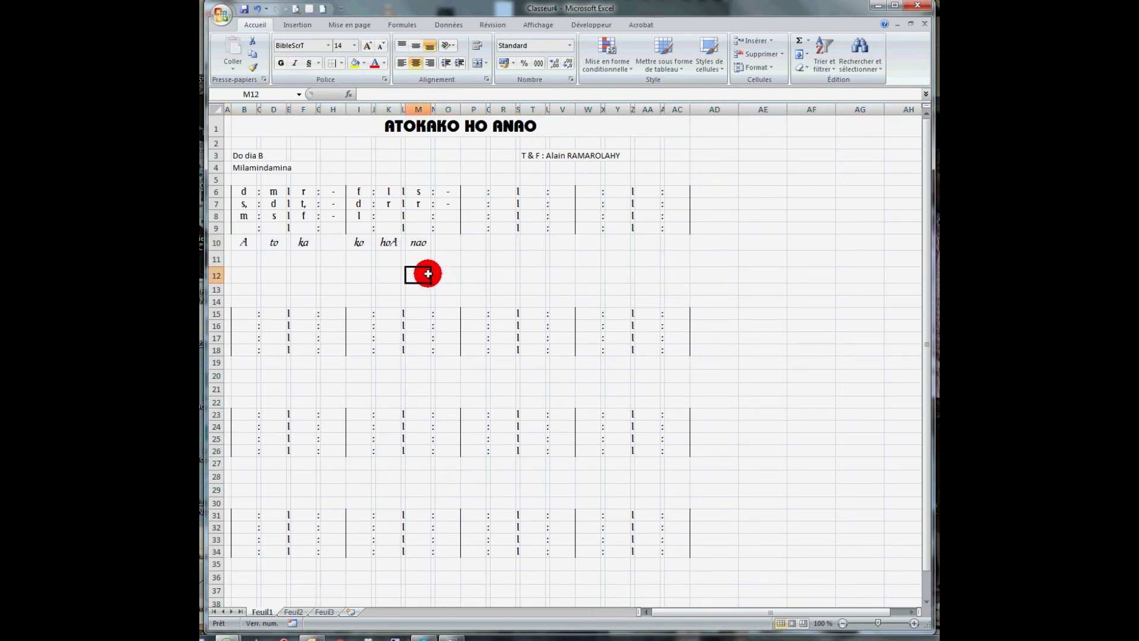
click(300, 9)
click(783, 143)
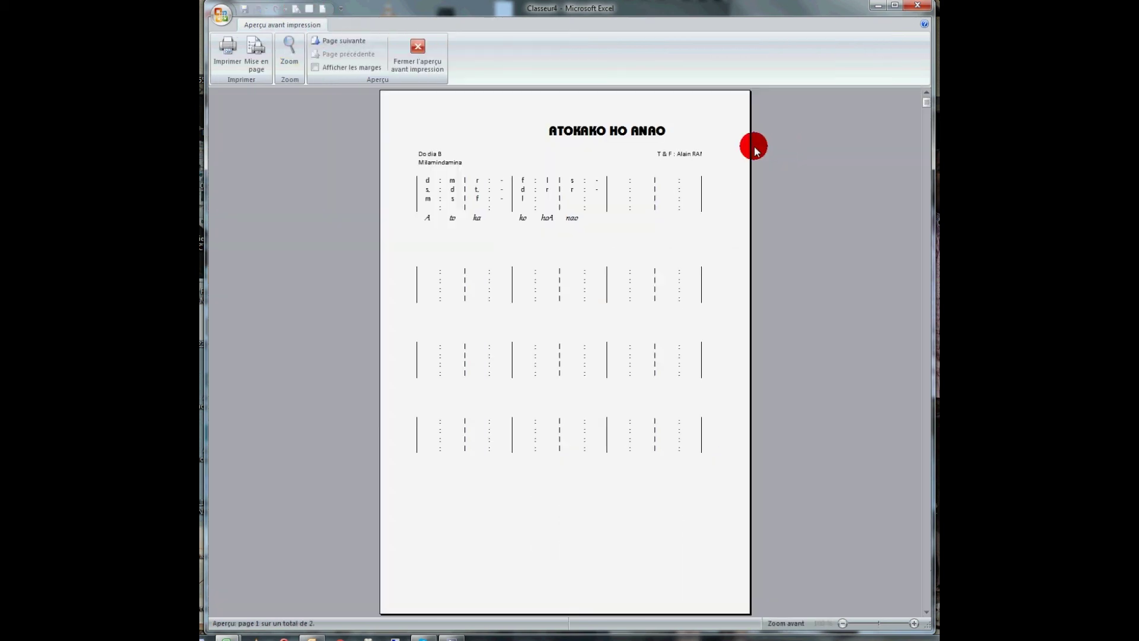
click(436, 58)
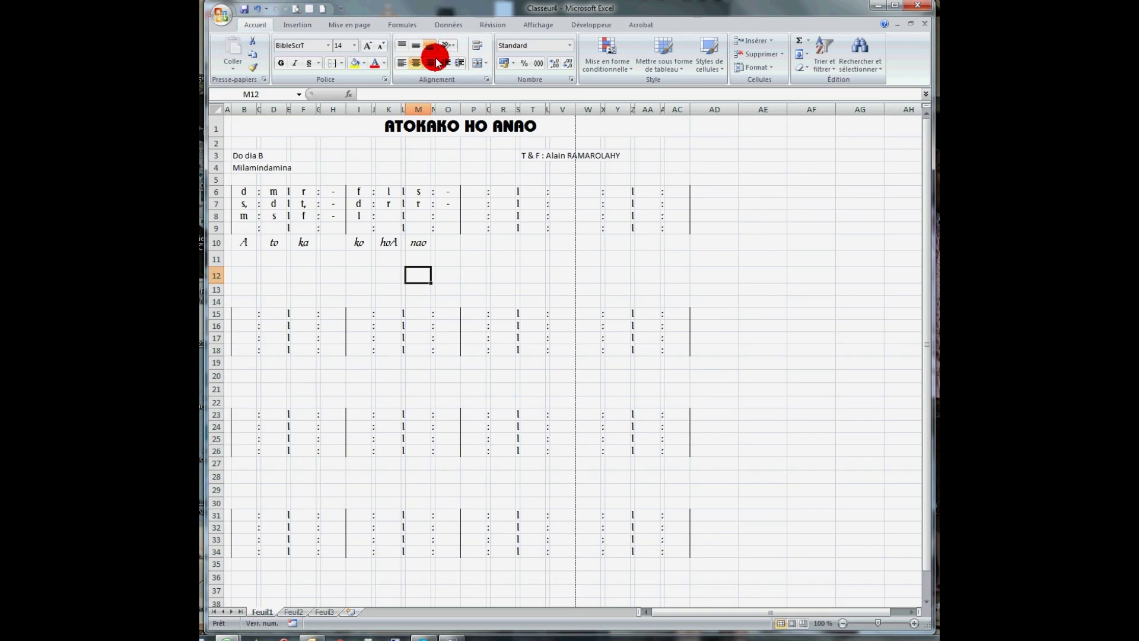